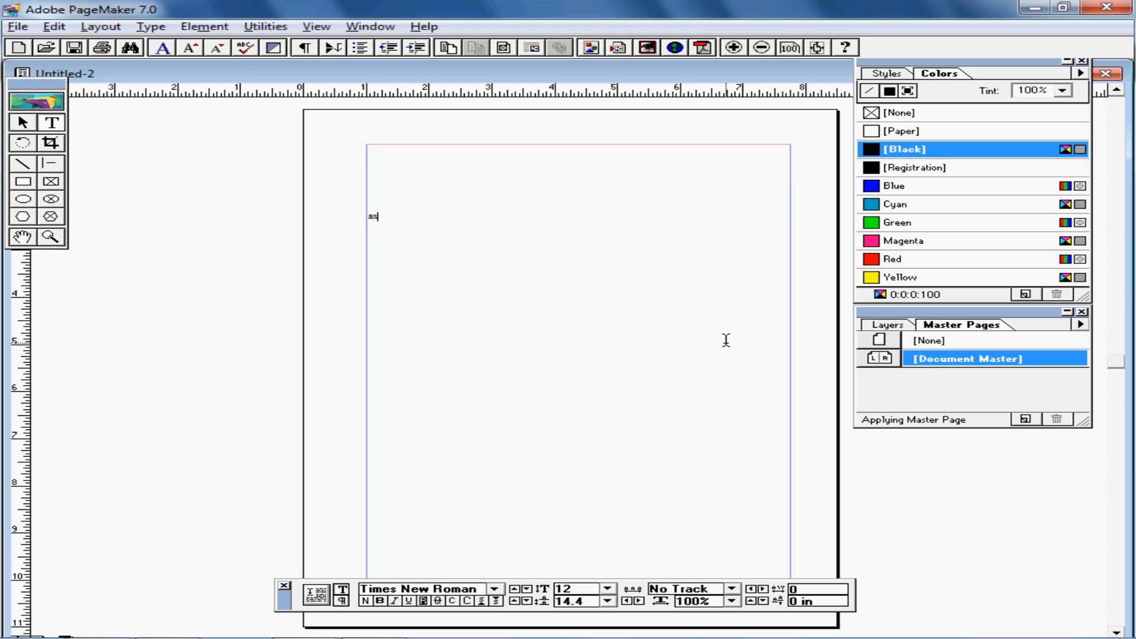
Step: Fill the text block with four lines of random filler text in 12 pt Times New Roman
{"action": "type", "text": "kdjfaklsdjfklsadfalskdjfaklsdfjaklsdj"}
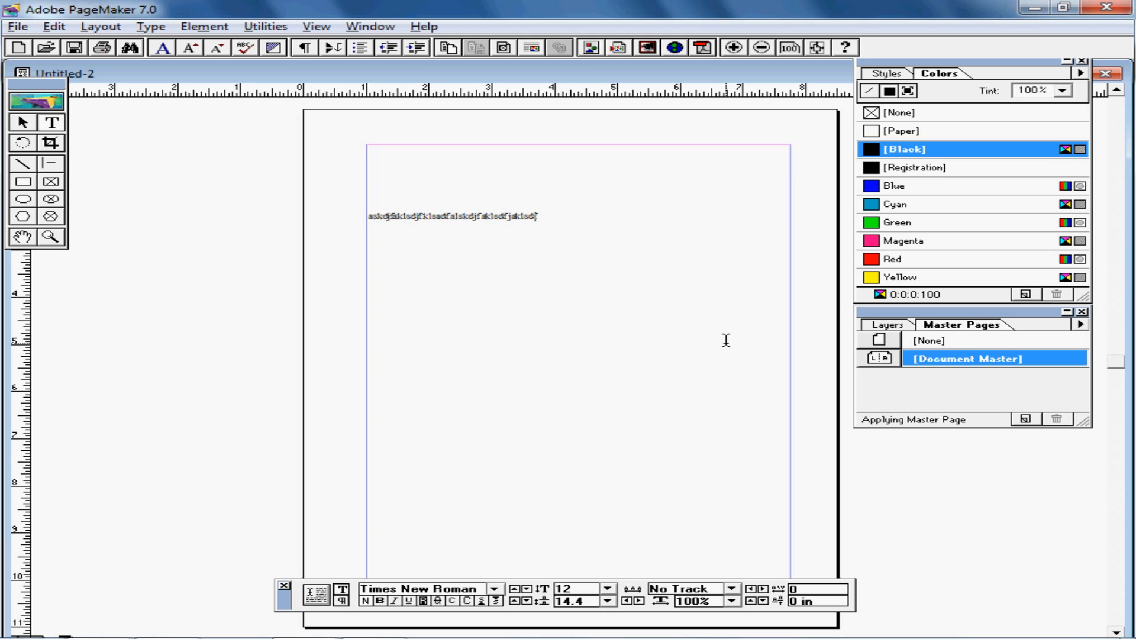
{"action": "type", "text": "laskdjfklsadf"}
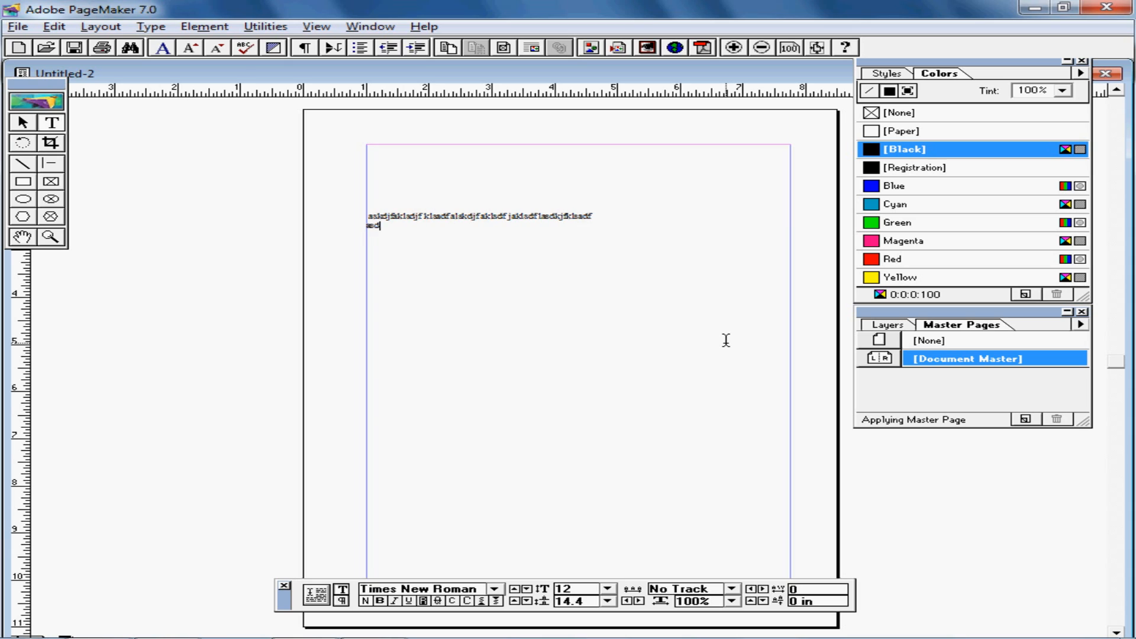
{"action": "type", "text": "asdfsd;ks;f safas;lfdk as;fsa;"}
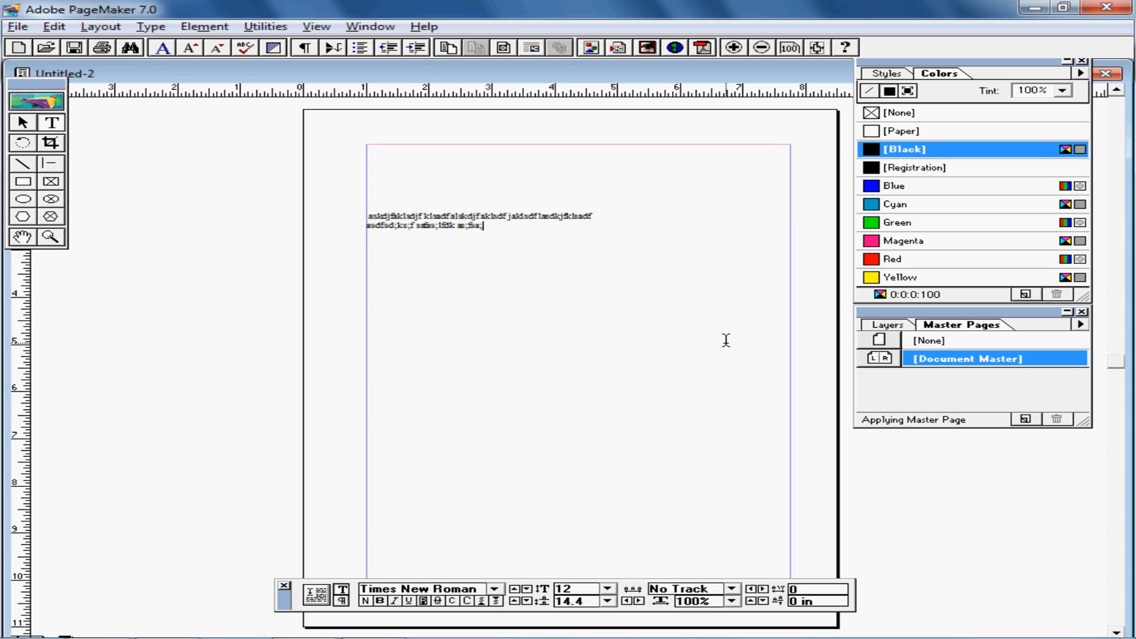
{"action": "type", "text": "kfda;sldf;asldkf;askdf"}
{"action": "type", "text": "as;d"}
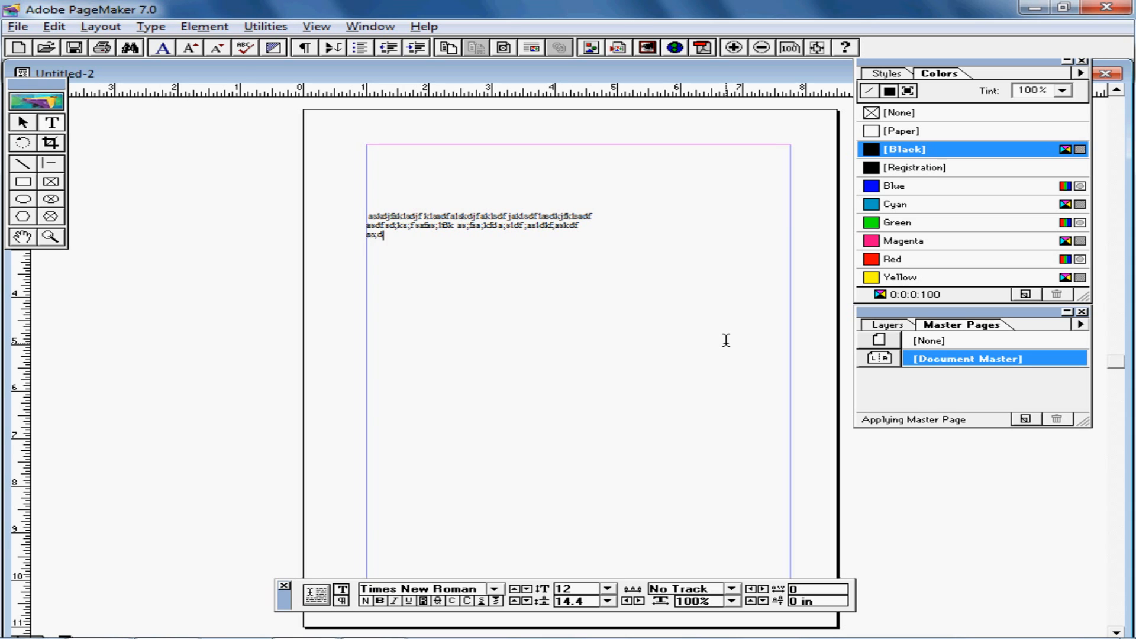
{"action": "type", "text": "kfas;fa l;sfa;skfd ;askdf a;skdfl;sakd f;lsadkf"}
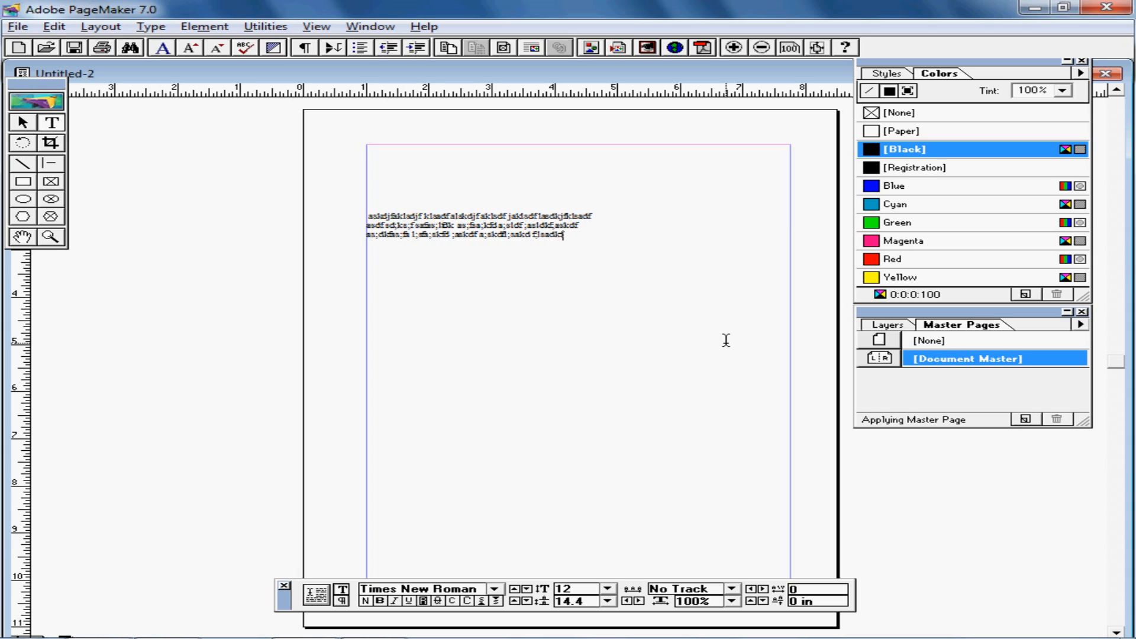
{"action": "type", "text": "sadfasdf;l sakdf;lsadj"}
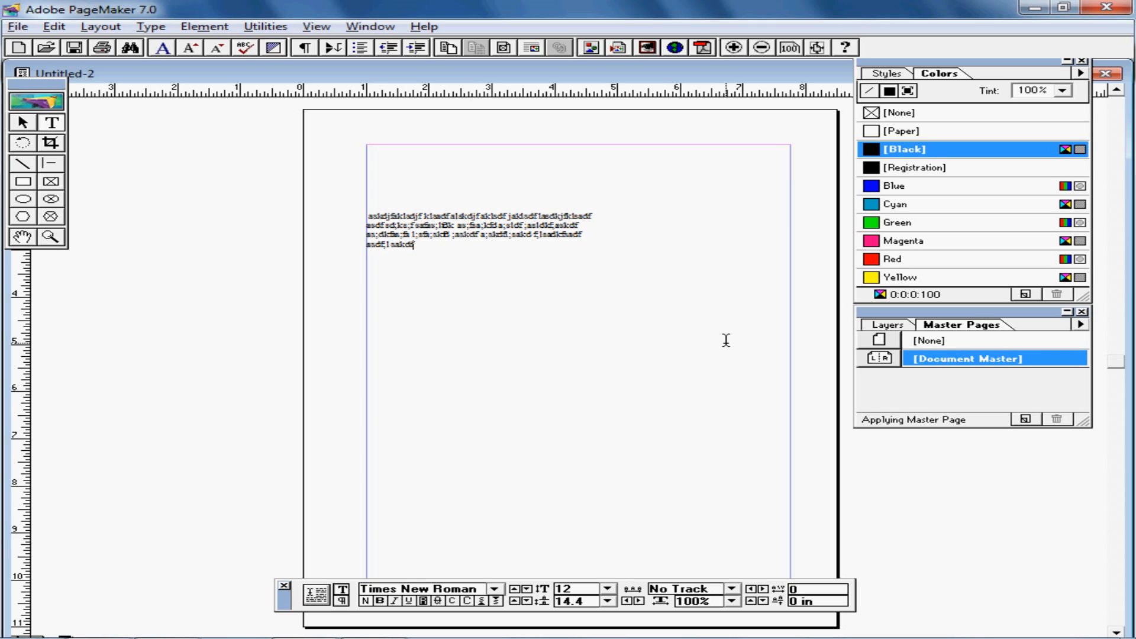
{"action": "type", "text": "k as;fslfkasfs;fa;sf ;alskdf;lsadkf"}
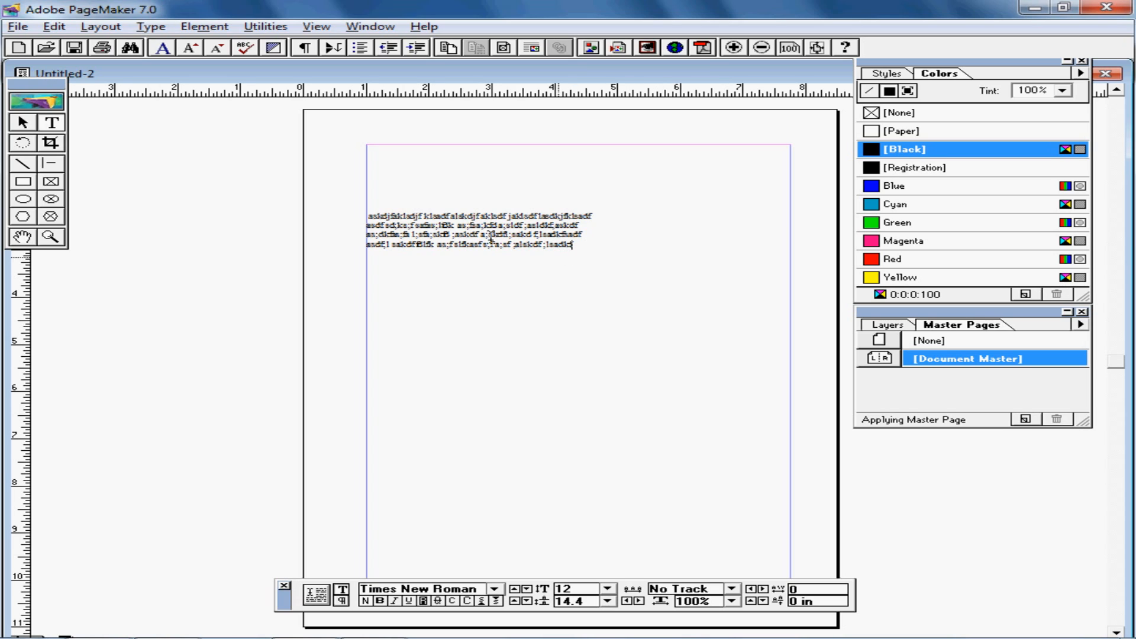
Step: Narrow the filler text block to about 2.66 in wide and shorten it to two lines, about 0.4 in high
{"action": "left_click", "coordinate": [22, 123]}
{"action": "left_click", "coordinate": [503, 240]}
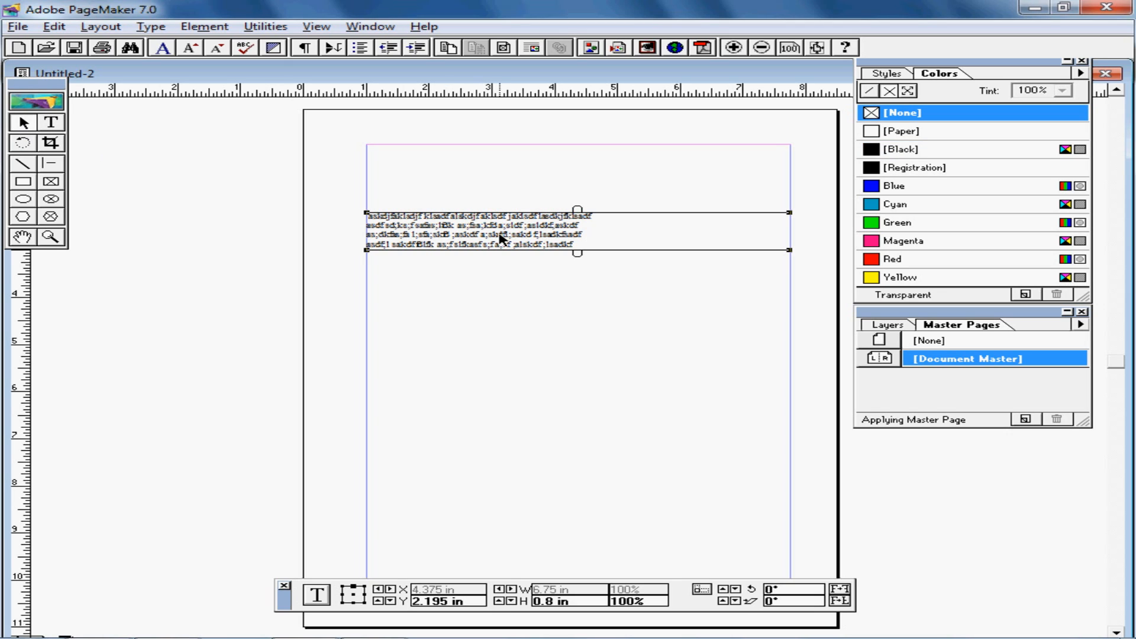
{"action": "left_click_drag", "start_coordinate": [790, 251], "coordinate": [532, 251]}
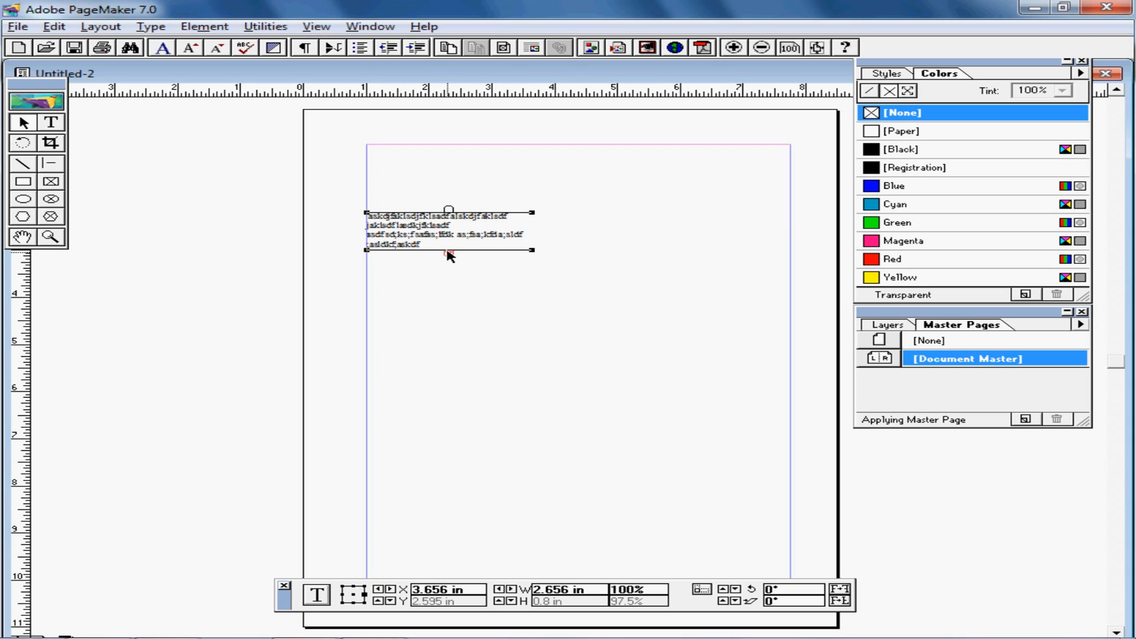
{"action": "mouse_move", "coordinate": [448, 213]}
{"action": "left_mouse_down"}
{"action": "mouse_move", "coordinate": [456, 234]}
{"action": "mouse_move", "coordinate": [463, 218]}
{"action": "mouse_move", "coordinate": [456, 229]}
{"action": "left_mouse_up"}
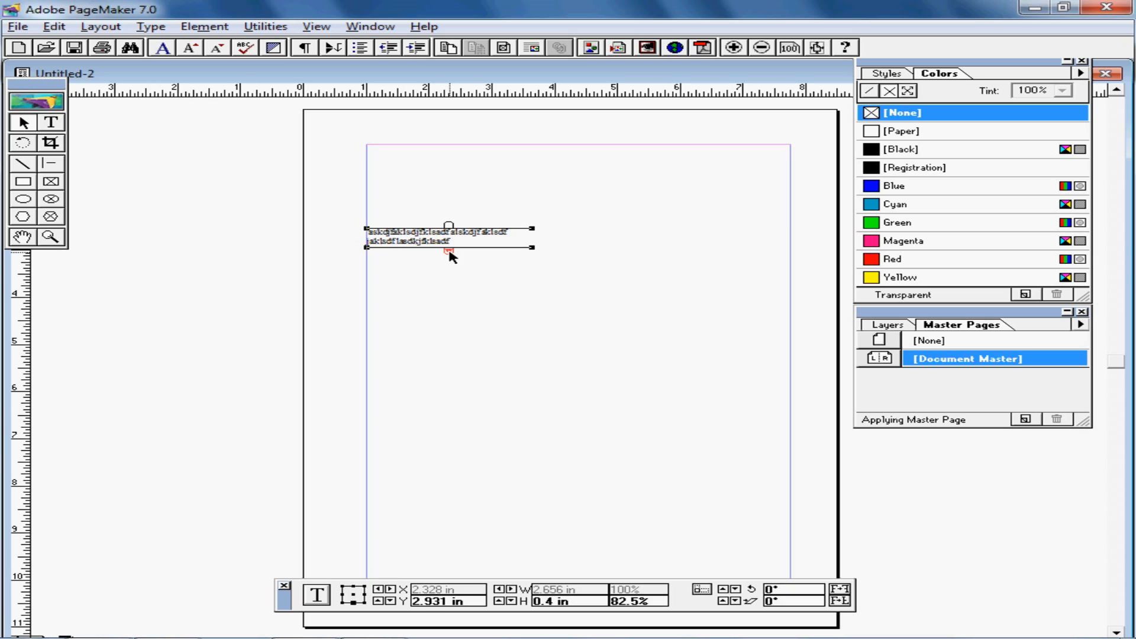
Step: Flow the remaining text into a second block beside the first, about 3.3 in wide, starting at nearly the same height
{"action": "left_click", "coordinate": [449, 251]}
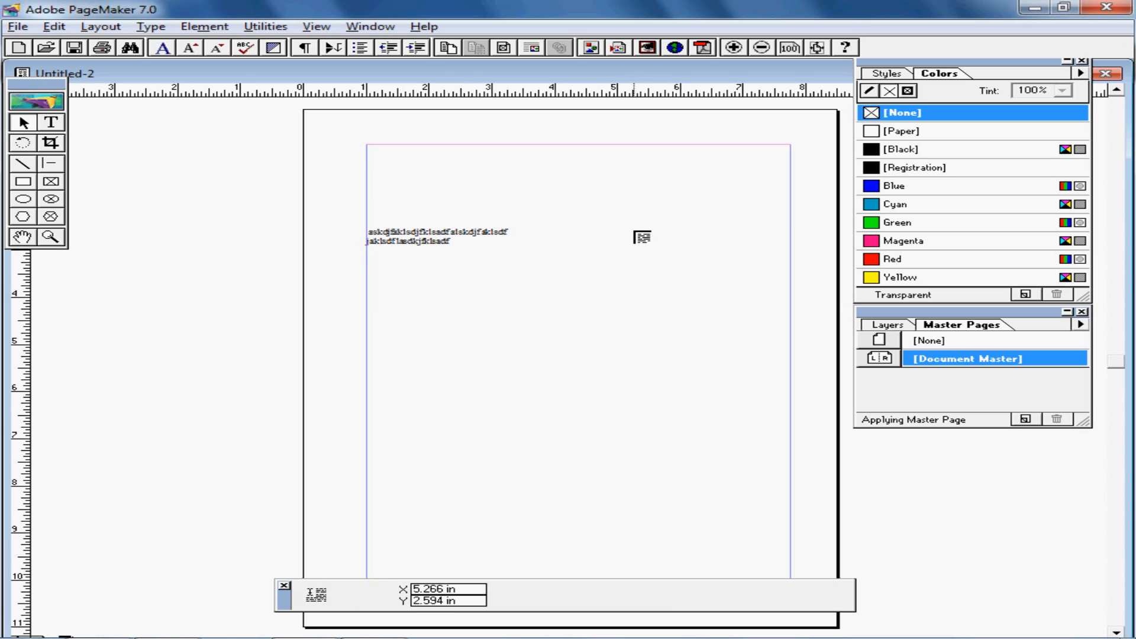
{"action": "left_click", "coordinate": [634, 231]}
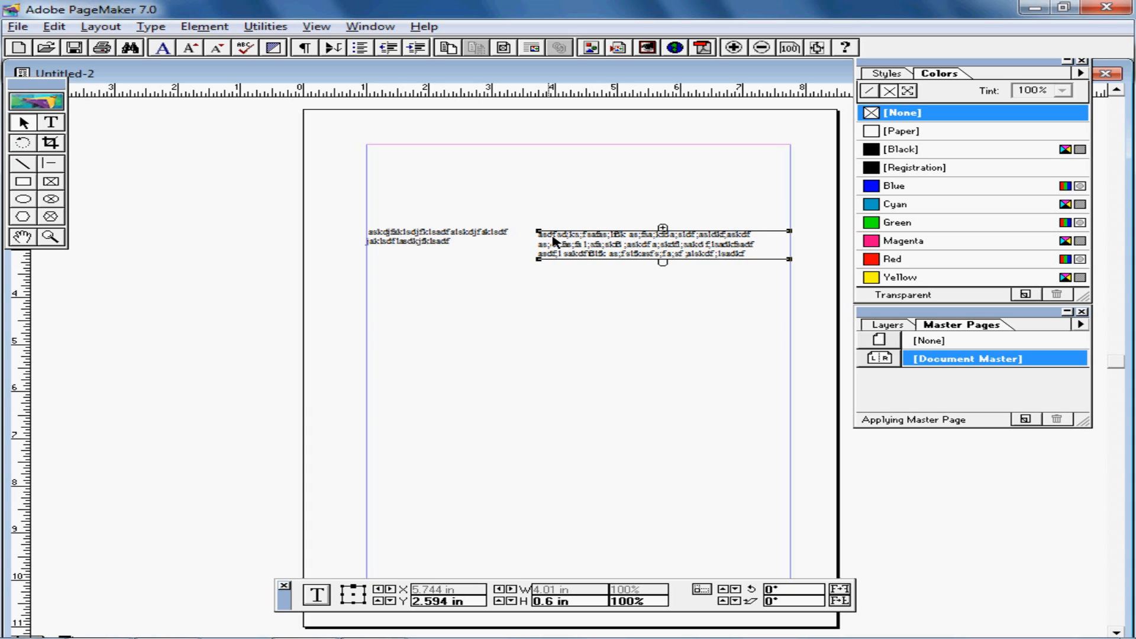
{"action": "left_click_drag", "start_coordinate": [539, 232], "coordinate": [583, 198]}
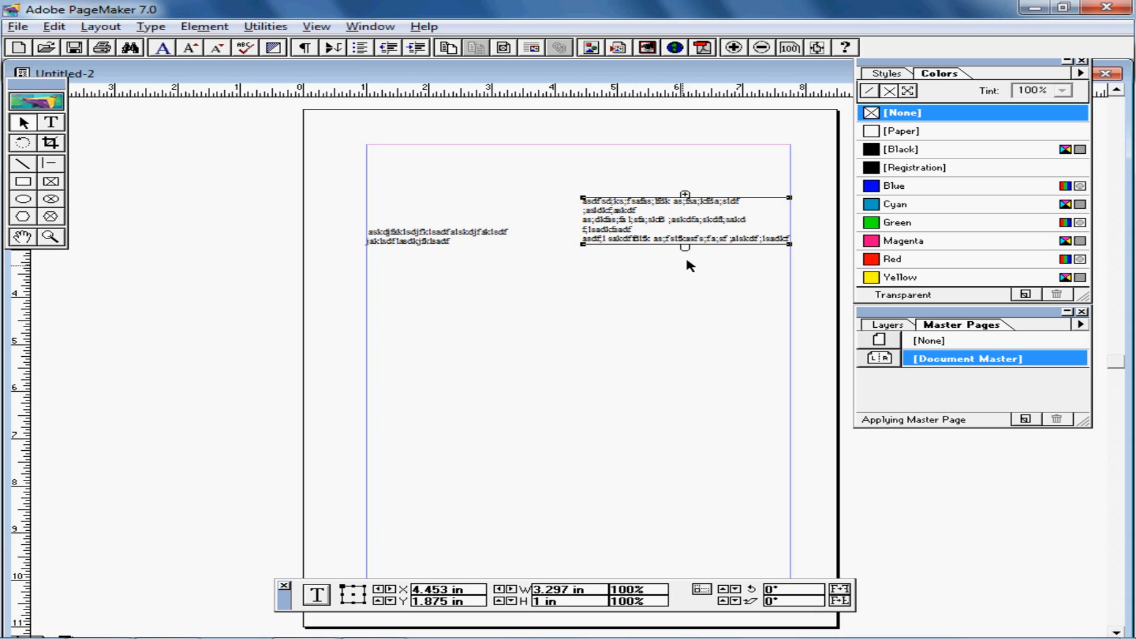
{"action": "left_click_drag", "start_coordinate": [678, 220], "coordinate": [666, 257]}
Step: Select the two threaded text blocks in turn to compare their heights and line counts
{"action": "left_click", "coordinate": [457, 235]}
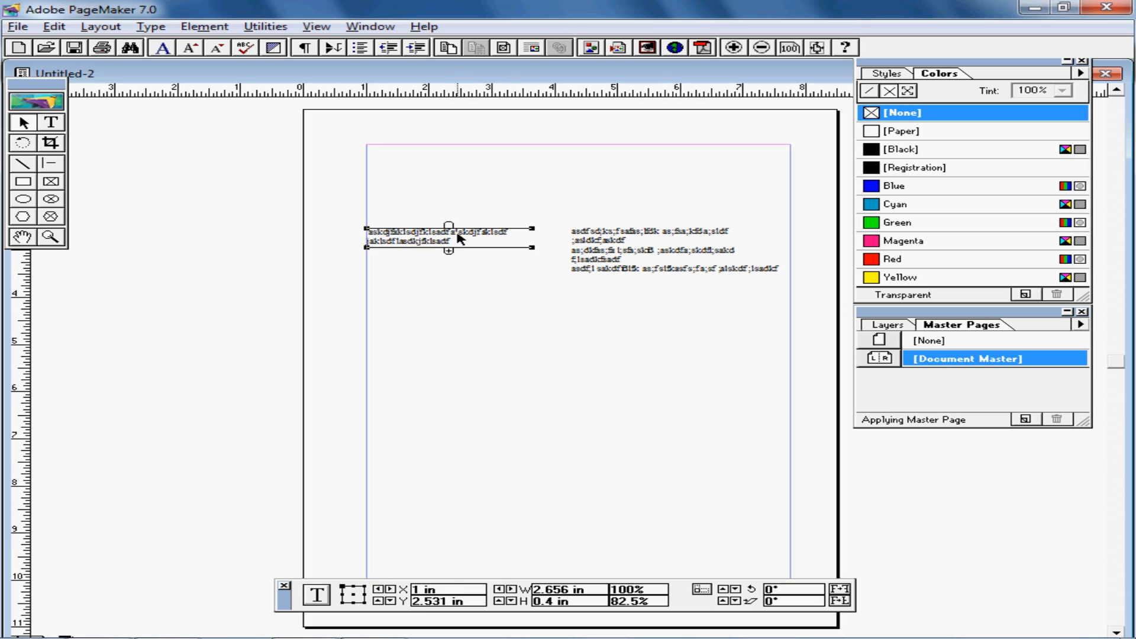
{"action": "left_click", "coordinate": [659, 244]}
{"action": "left_click", "coordinate": [497, 242]}
{"action": "left_click", "coordinate": [621, 243]}
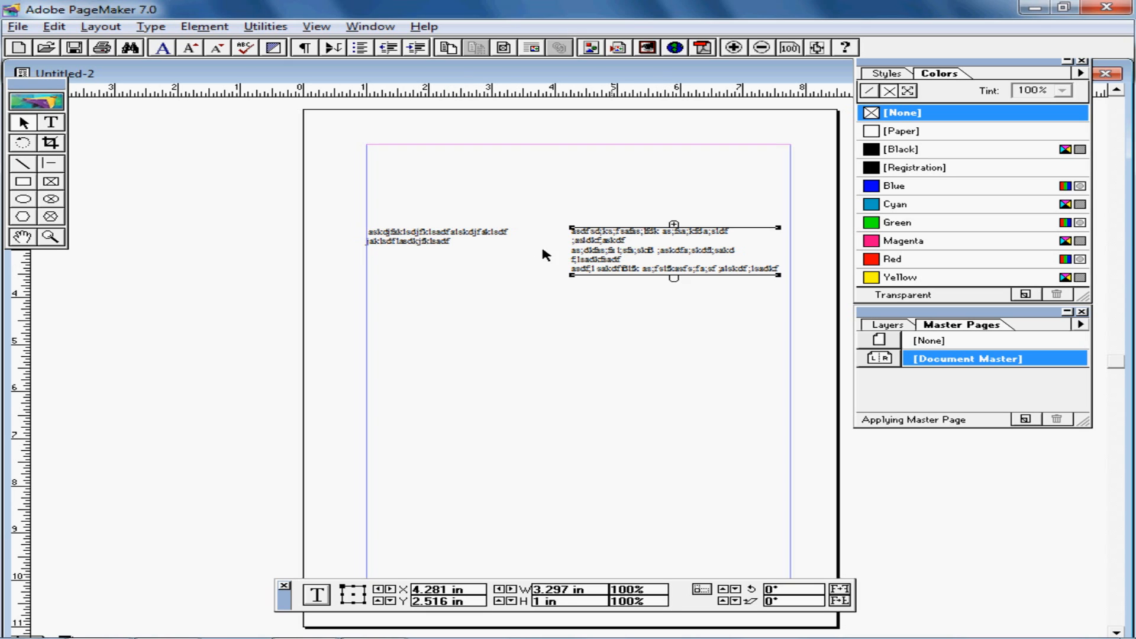
{"action": "left_click", "coordinate": [460, 239]}
{"action": "left_click", "coordinate": [601, 244]}
{"action": "left_click", "coordinate": [457, 240]}
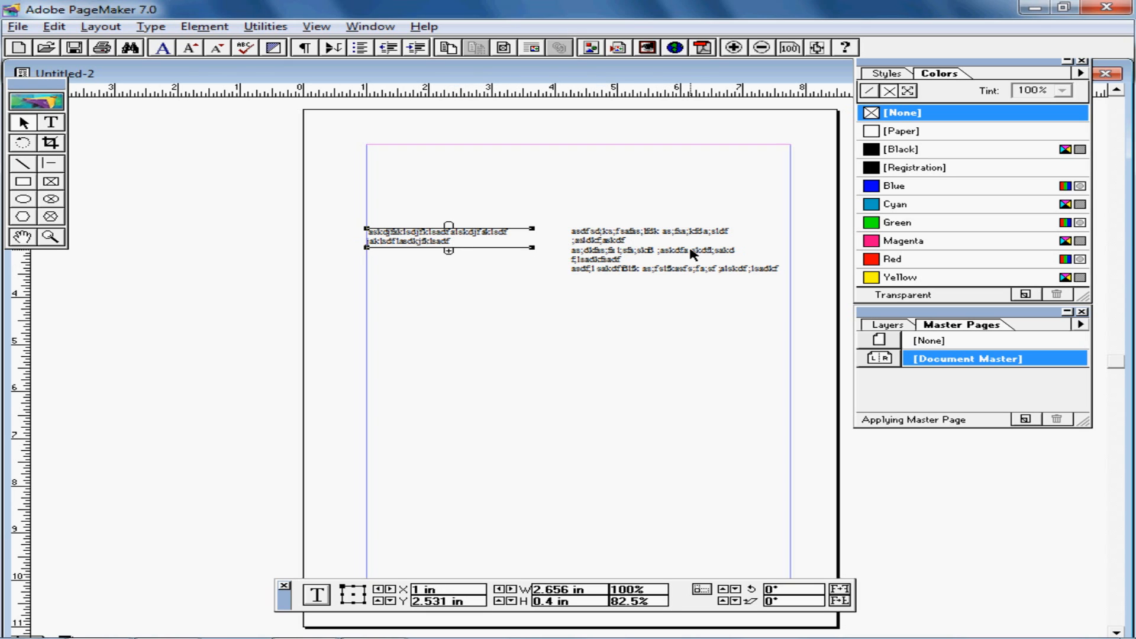
{"action": "left_click", "coordinate": [638, 253]}
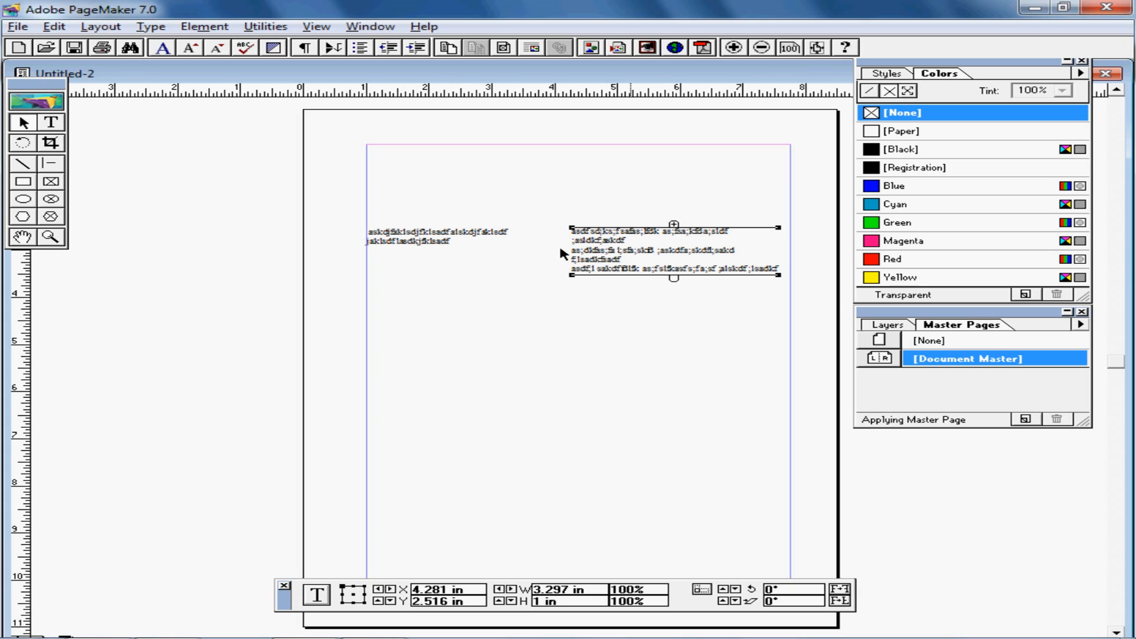
Step: Balance the two threaded text blocks with top alignment and leftover lines added to the first column
{"action": "left_click", "coordinate": [445, 245]}
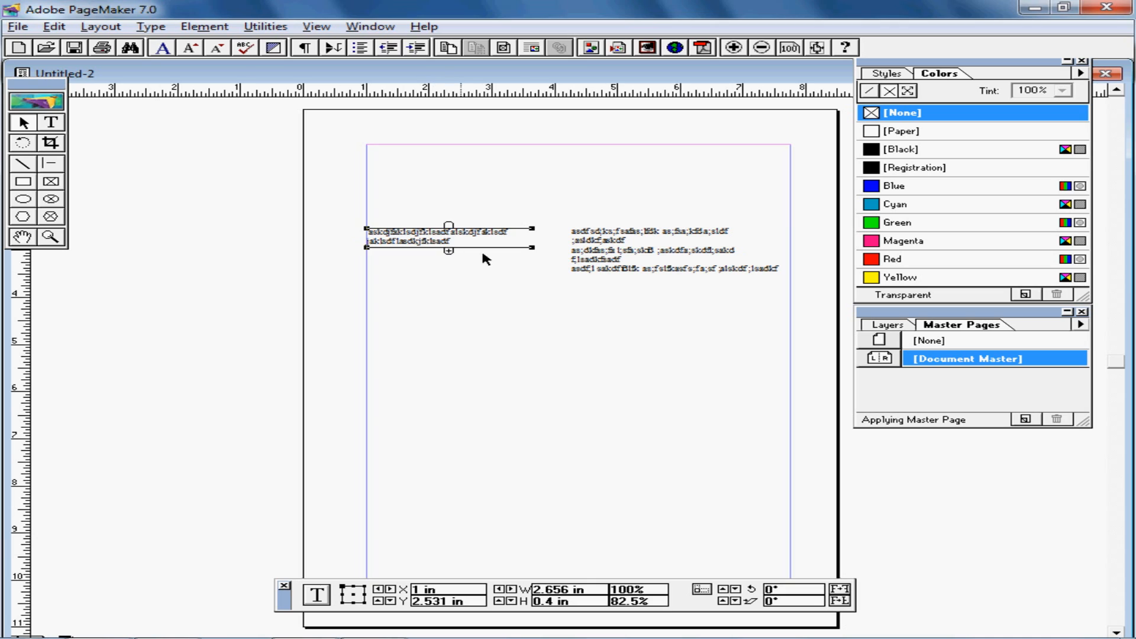
{"action": "left_click", "coordinate": [634, 260], "text": "shift"}
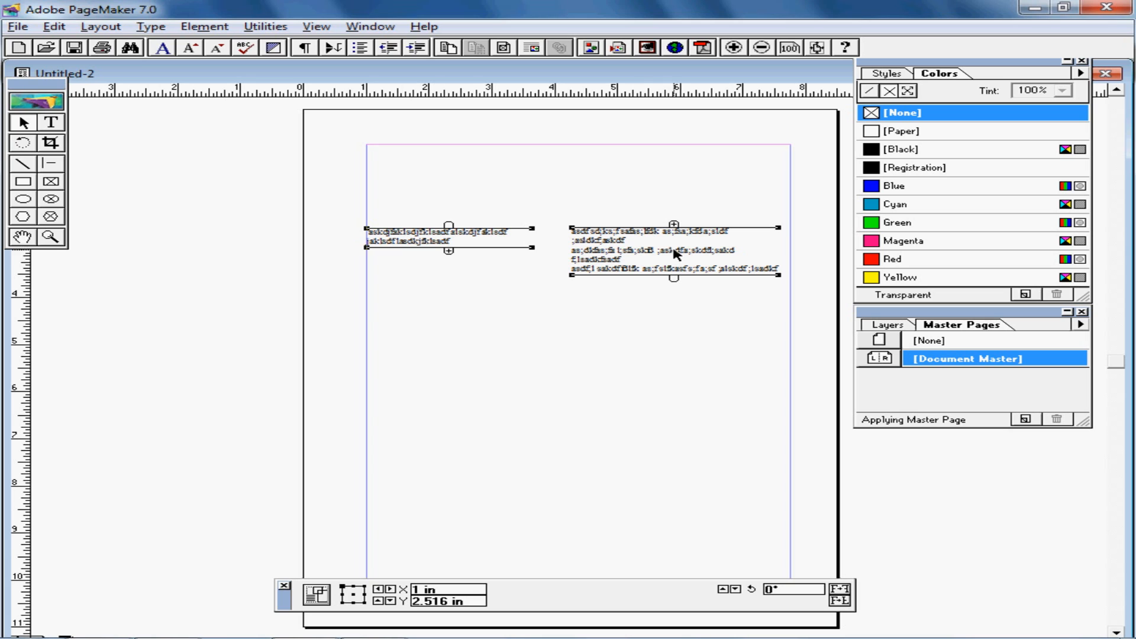
{"action": "left_click", "coordinate": [274, 31]}
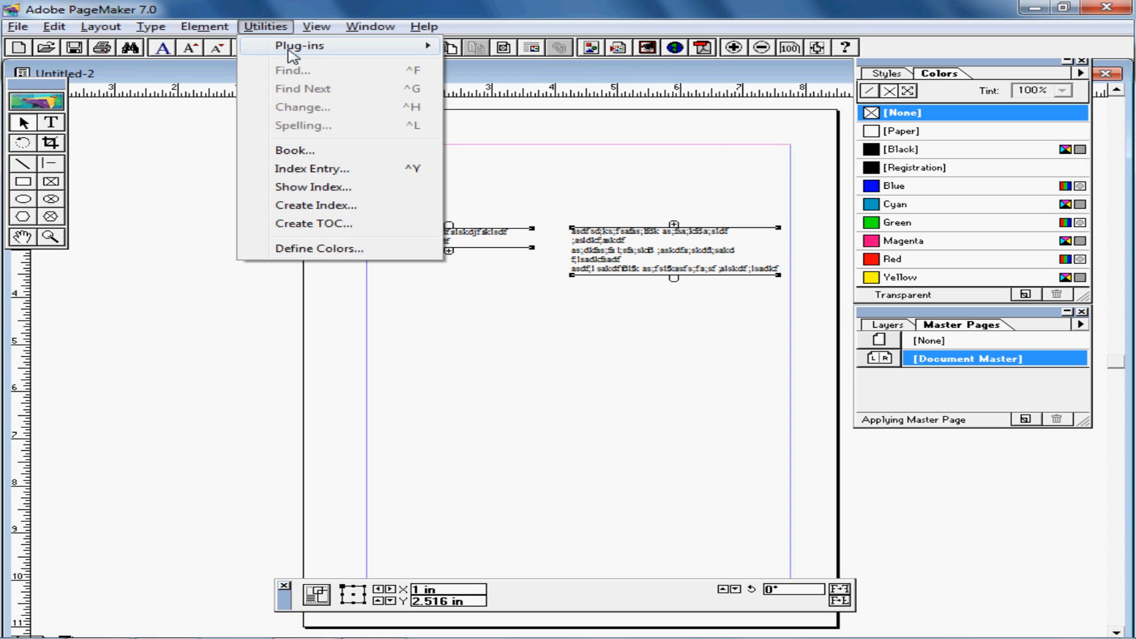
{"action": "mouse_move", "coordinate": [290, 53]}
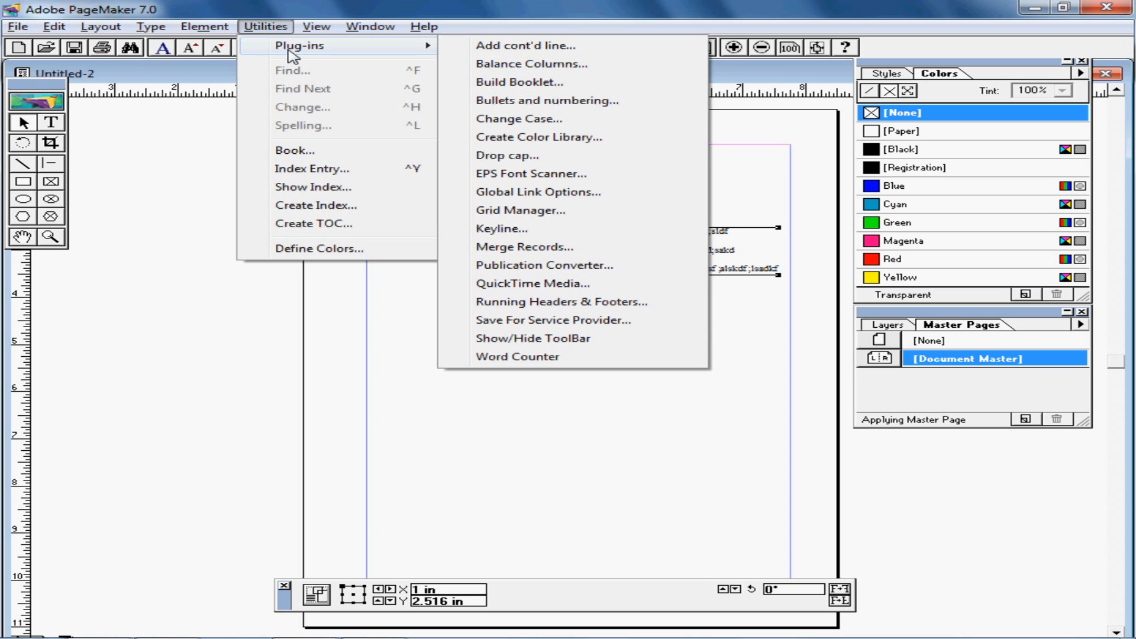
{"action": "left_click", "coordinate": [506, 65]}
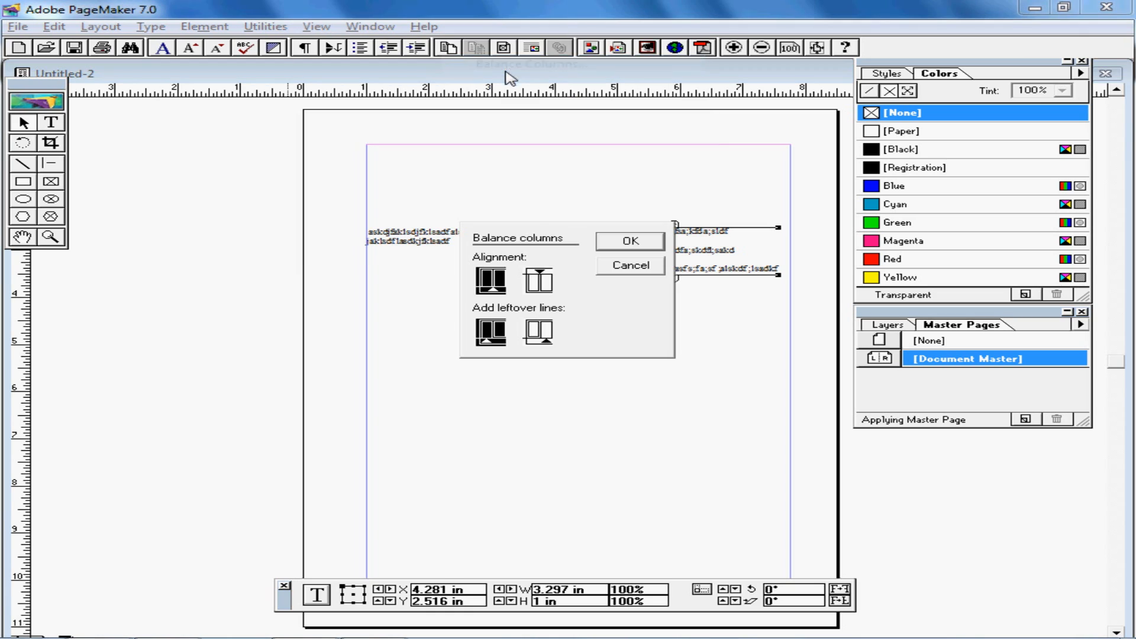
{"action": "left_click", "coordinate": [539, 286]}
{"action": "left_click", "coordinate": [497, 287]}
{"action": "left_click", "coordinate": [635, 245]}
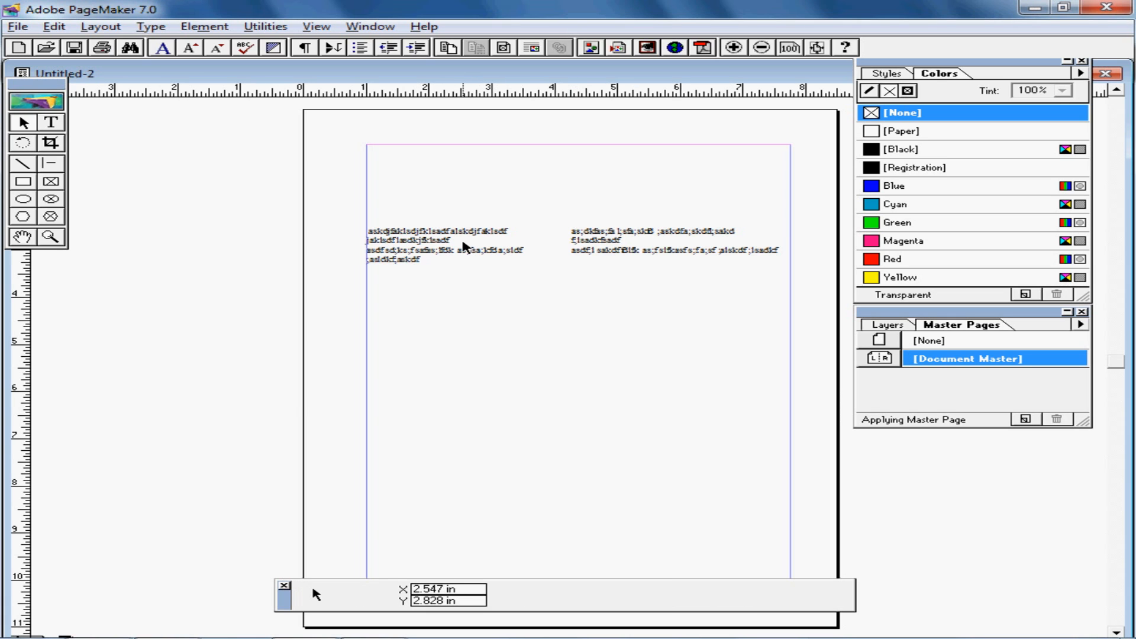
Step: Select each balanced text block in turn to examine the line distribution and the alignment of their top edges
{"action": "left_click", "coordinate": [627, 243]}
{"action": "left_click", "coordinate": [449, 253]}
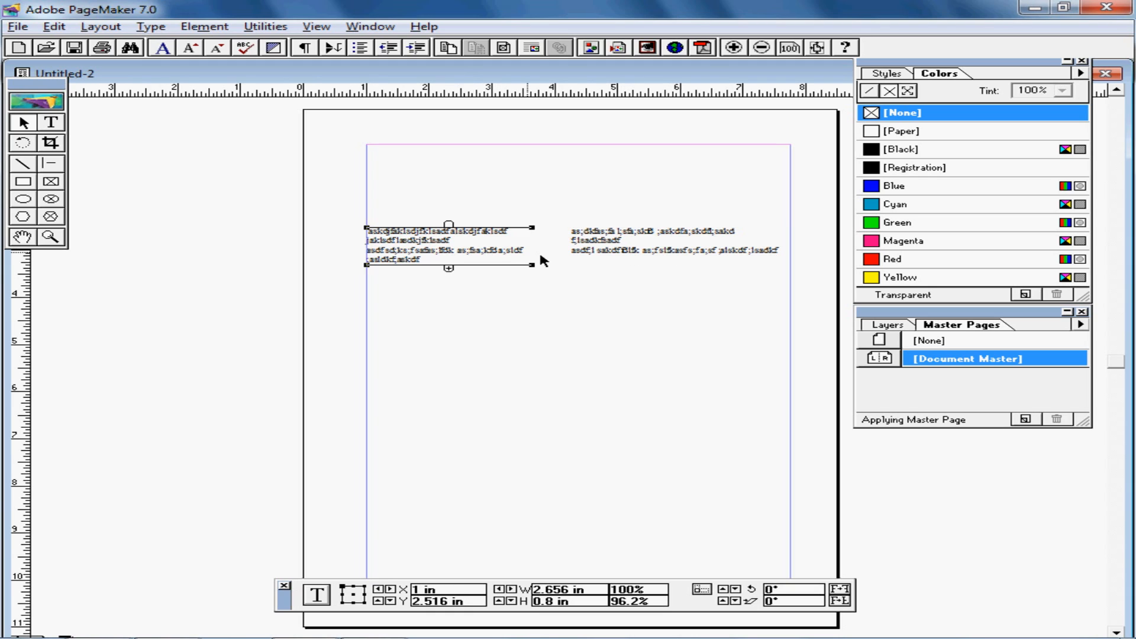
{"action": "left_click", "coordinate": [599, 247]}
{"action": "left_click", "coordinate": [484, 252]}
{"action": "left_click", "coordinate": [598, 251]}
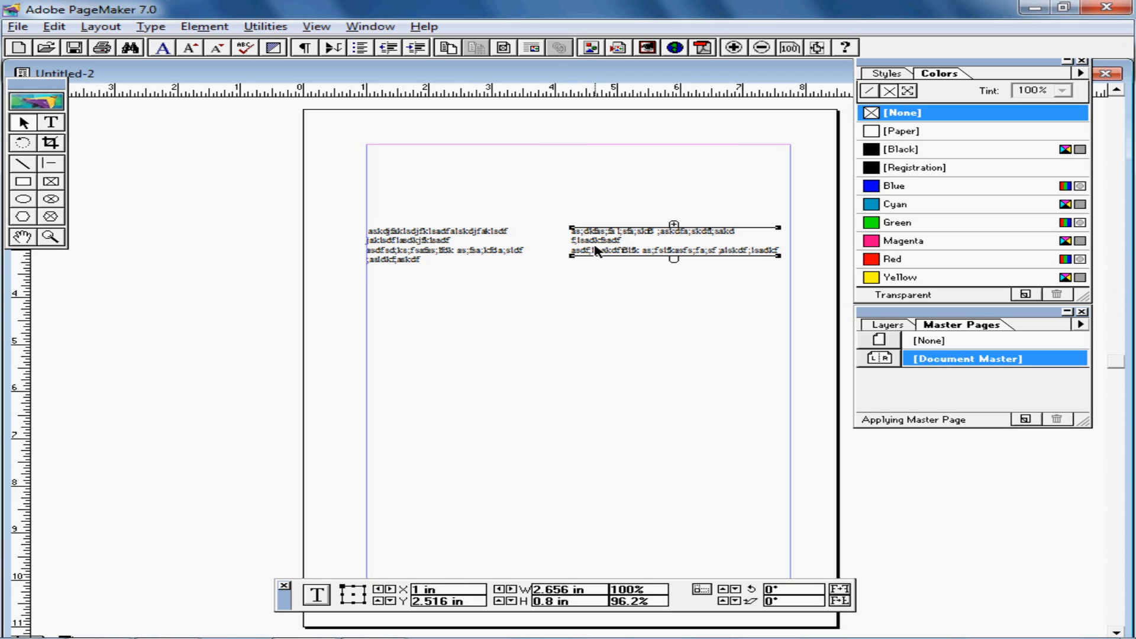
{"action": "left_click", "coordinate": [489, 250]}
{"action": "left_click", "coordinate": [598, 247]}
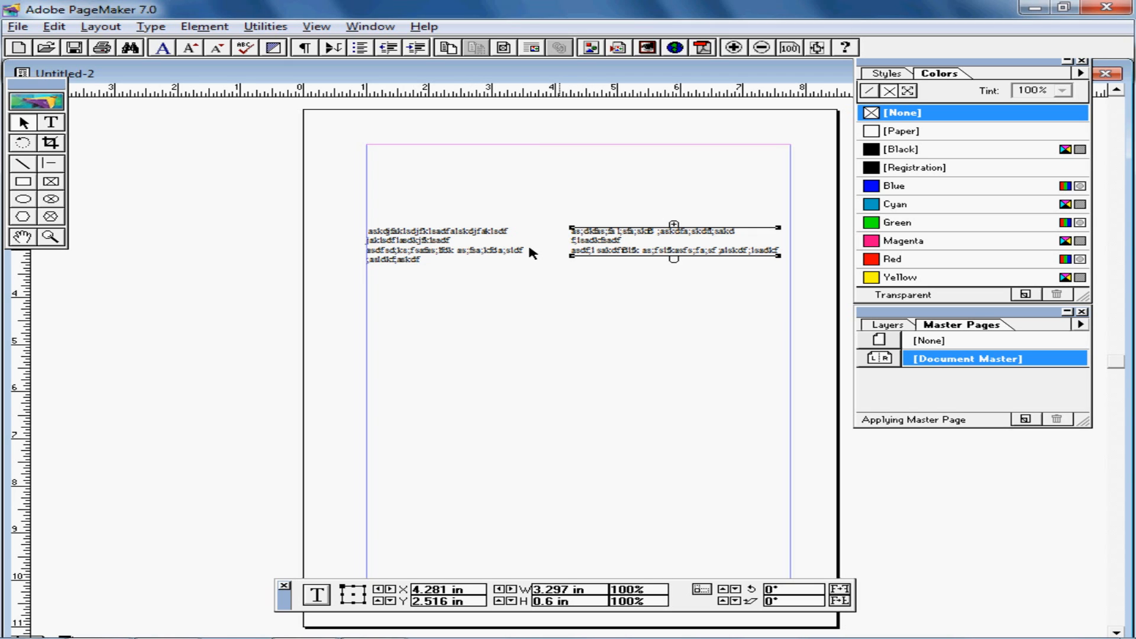
{"action": "left_click", "coordinate": [473, 252]}
{"action": "left_click", "coordinate": [597, 251]}
{"action": "left_click", "coordinate": [424, 250]}
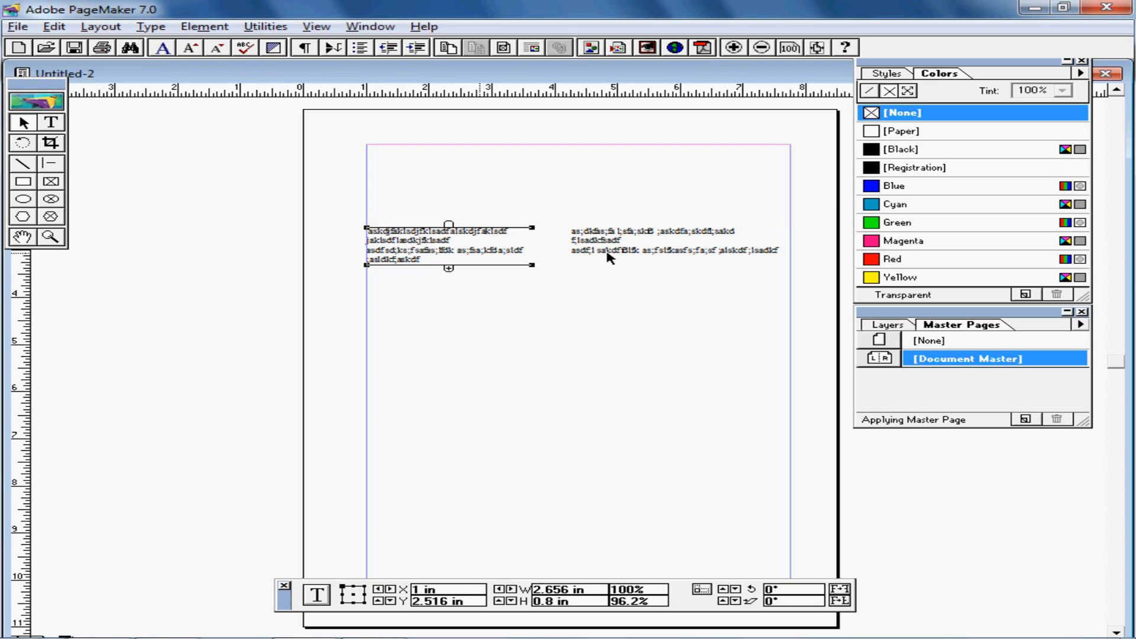
Step: Balance both text blocks again with bottom alignment, keeping leftover lines in the first column
{"action": "left_click", "coordinate": [620, 246]}
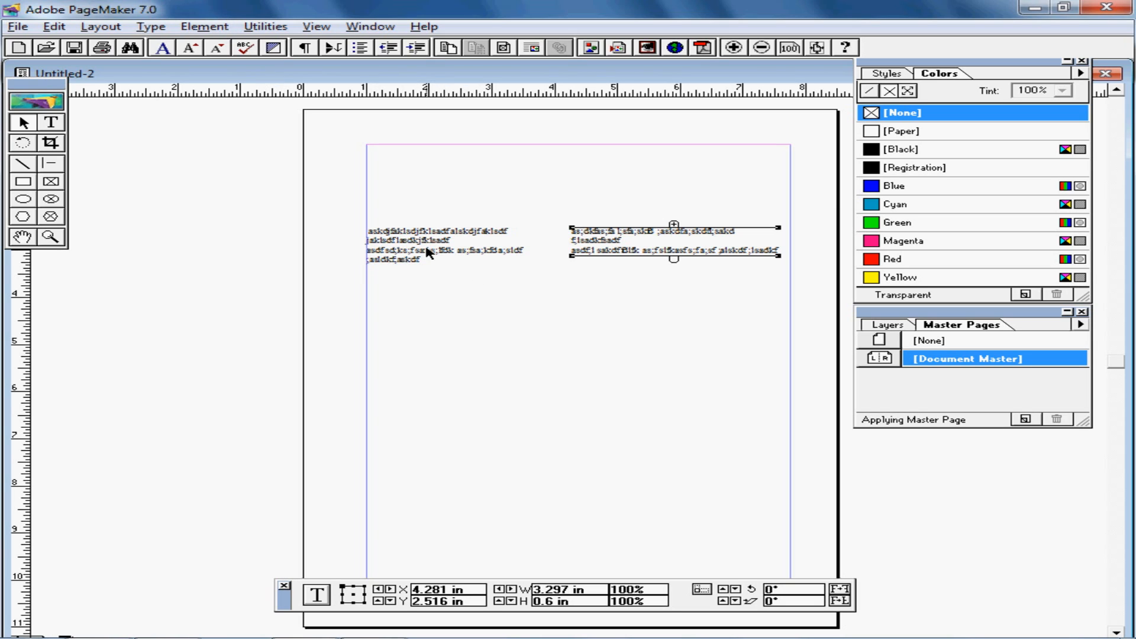
{"action": "left_click", "coordinate": [433, 253], "text": "shift"}
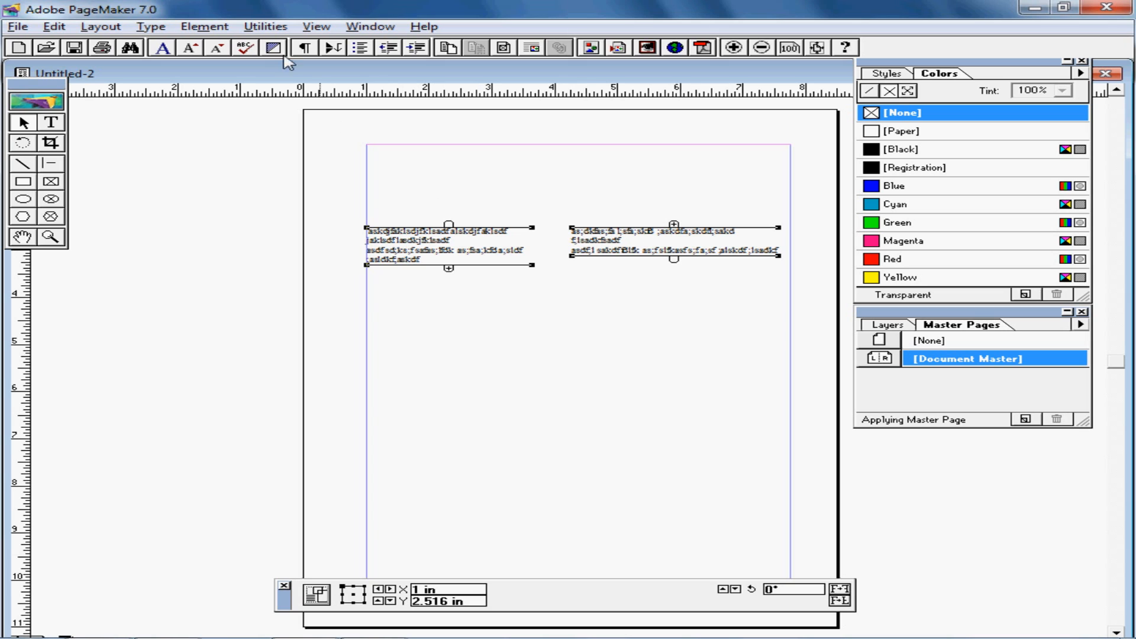
{"action": "left_click", "coordinate": [266, 26]}
{"action": "mouse_move", "coordinate": [295, 48]}
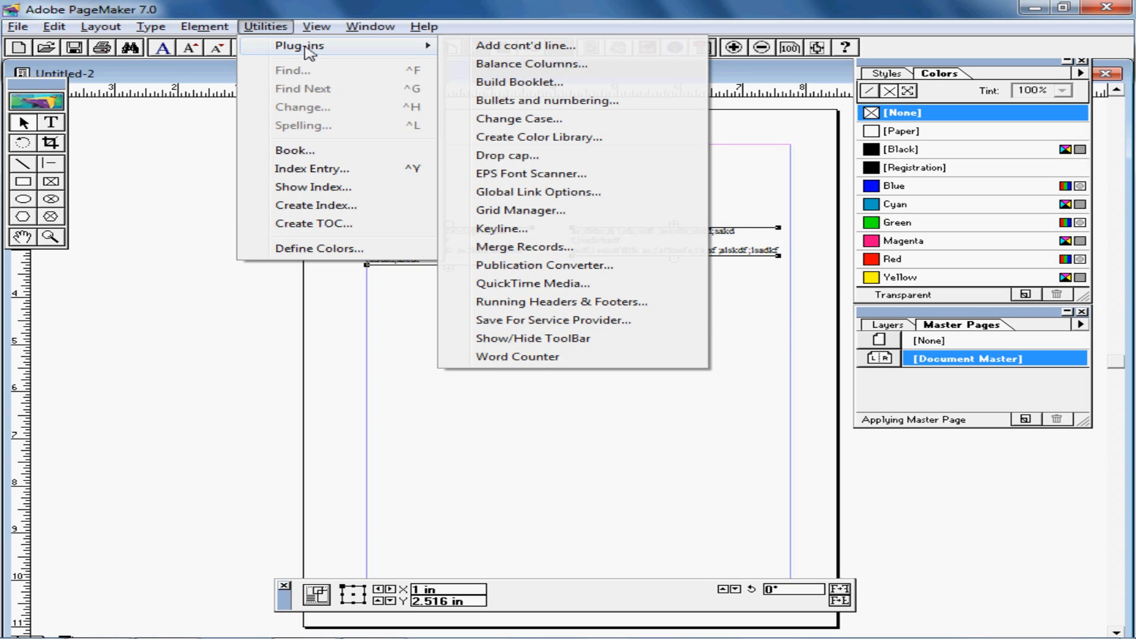
{"action": "left_click", "coordinate": [515, 66]}
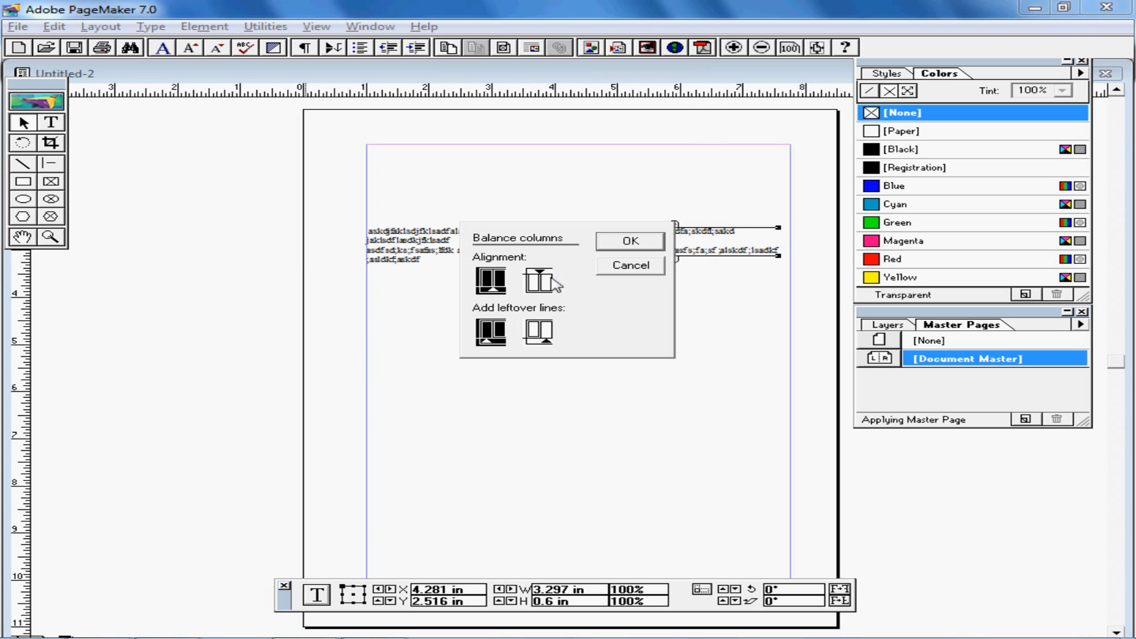
{"action": "left_click", "coordinate": [536, 287]}
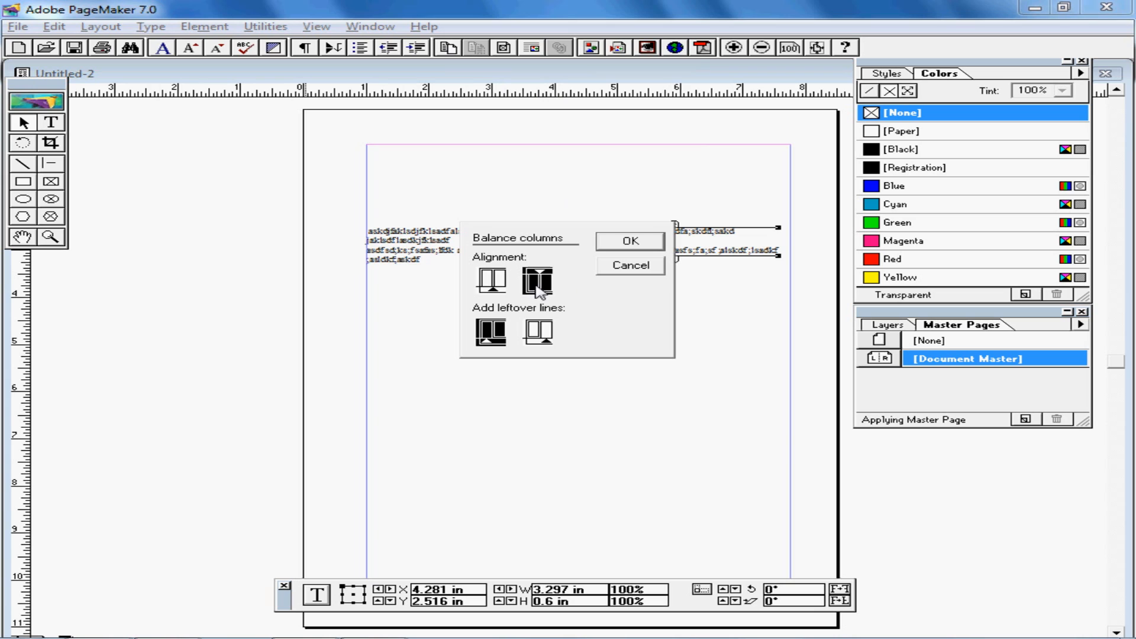
{"action": "left_click", "coordinate": [619, 241]}
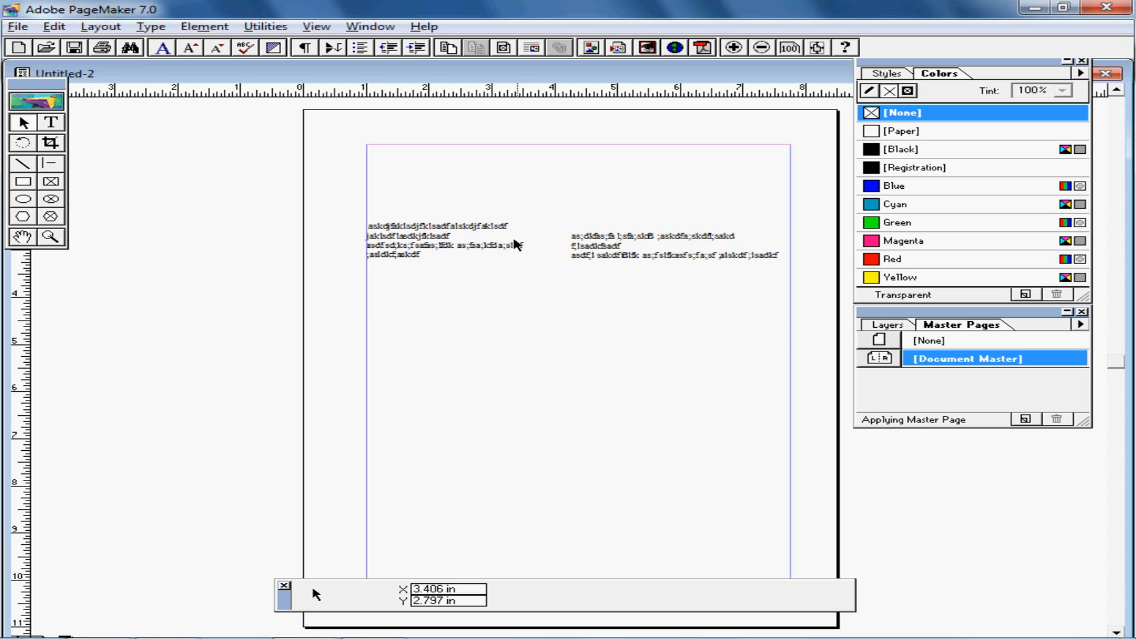
Step: Select the two text blocks alternately to check how their bottom edges line up
{"action": "left_click", "coordinate": [482, 238]}
{"action": "left_click", "coordinate": [601, 242]}
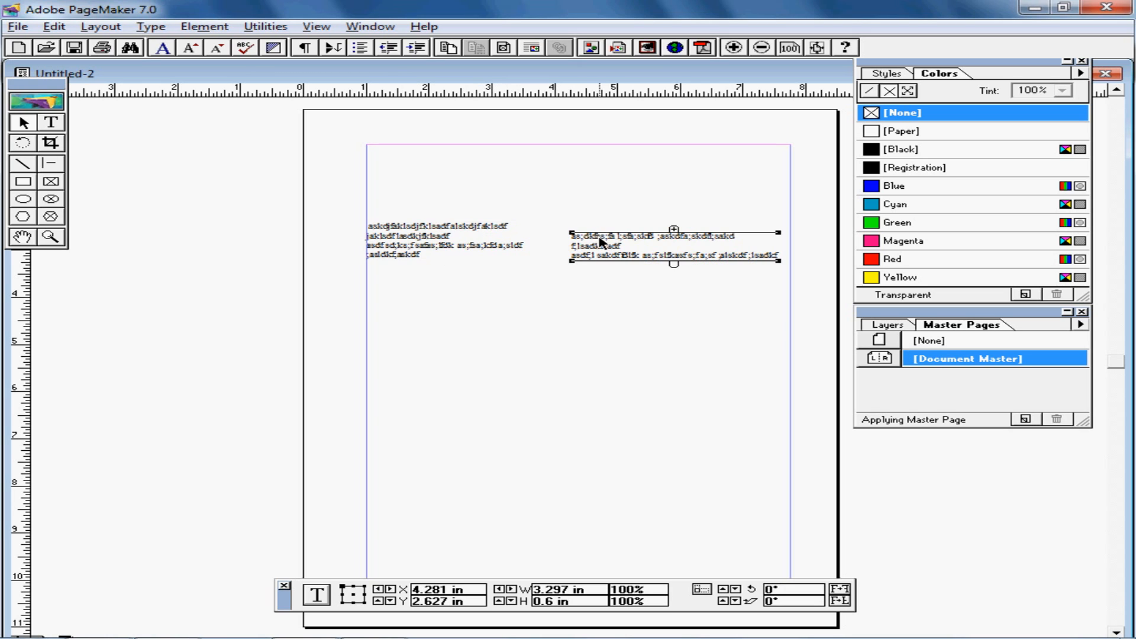
{"action": "left_click", "coordinate": [451, 243]}
{"action": "left_click", "coordinate": [613, 247]}
{"action": "left_click", "coordinate": [509, 252]}
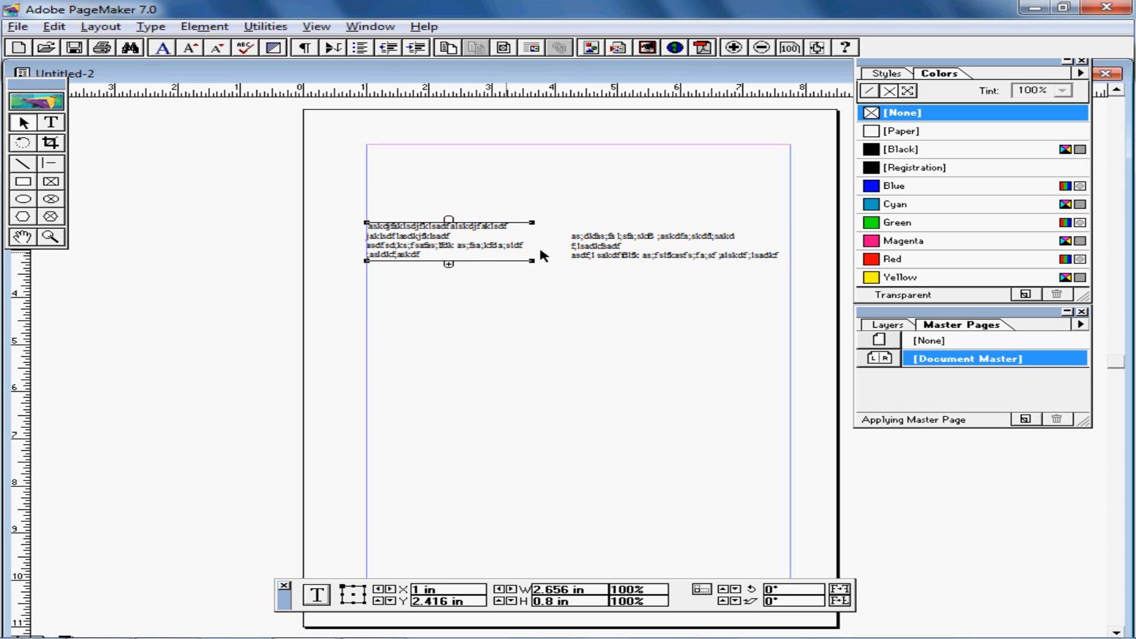
Step: Compare the line count and bottom alignment of the two side-by-side text blocks by selecting each in turn
{"action": "left_click", "coordinate": [613, 249]}
{"action": "left_click", "coordinate": [521, 247]}
{"action": "left_click", "coordinate": [618, 248]}
{"action": "left_click", "coordinate": [484, 245]}
{"action": "left_click", "coordinate": [602, 248]}
{"action": "left_click", "coordinate": [467, 244]}
{"action": "left_click", "coordinate": [590, 247]}
{"action": "left_click", "coordinate": [479, 245]}
Step: Move the second threaded text block below the first, to about X 1.156 in, Y 5.588 in, and check both blocks
{"action": "left_click_drag", "start_coordinate": [613, 254], "coordinate": [413, 391]}
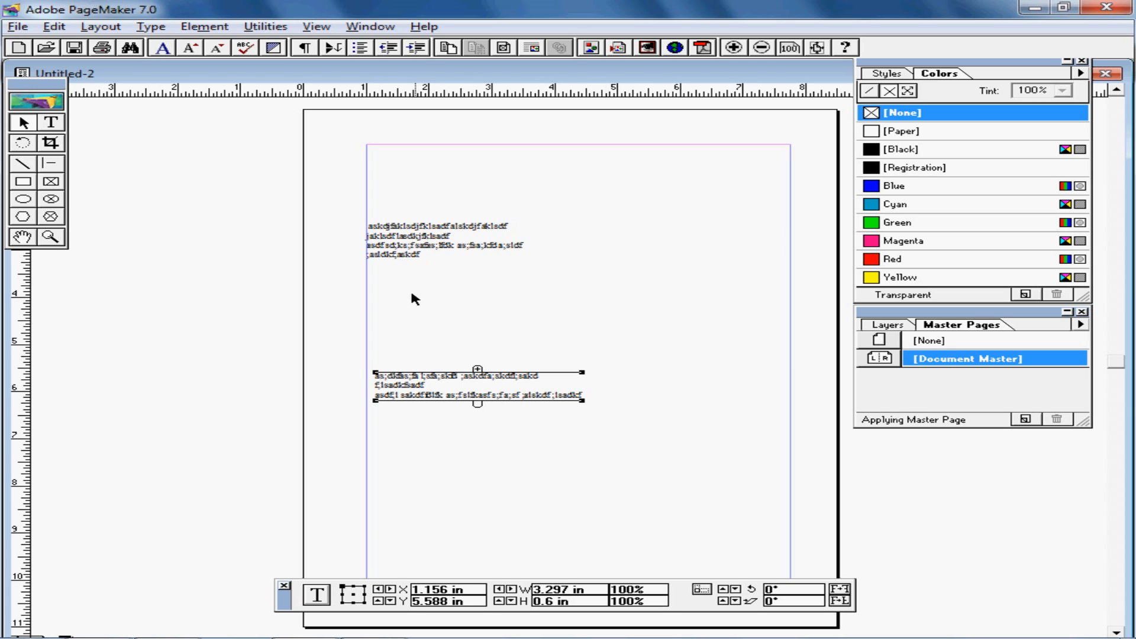
{"action": "left_click", "coordinate": [415, 240]}
{"action": "left_click", "coordinate": [489, 384]}
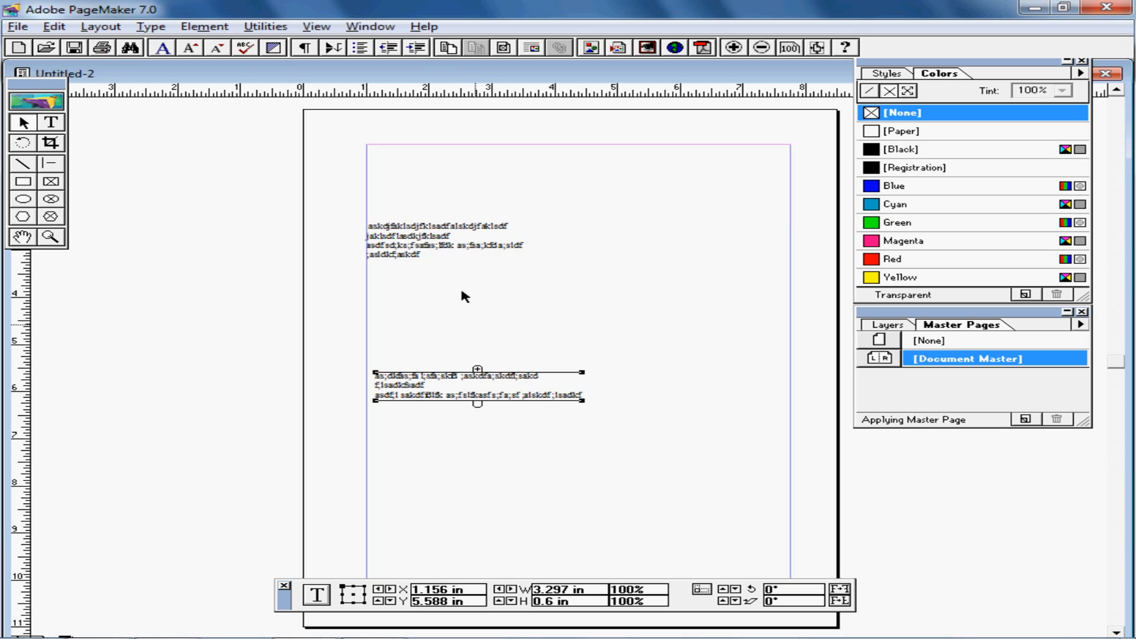
{"action": "left_click", "coordinate": [436, 245]}
{"action": "left_click", "coordinate": [482, 386]}
{"action": "left_click", "coordinate": [442, 246]}
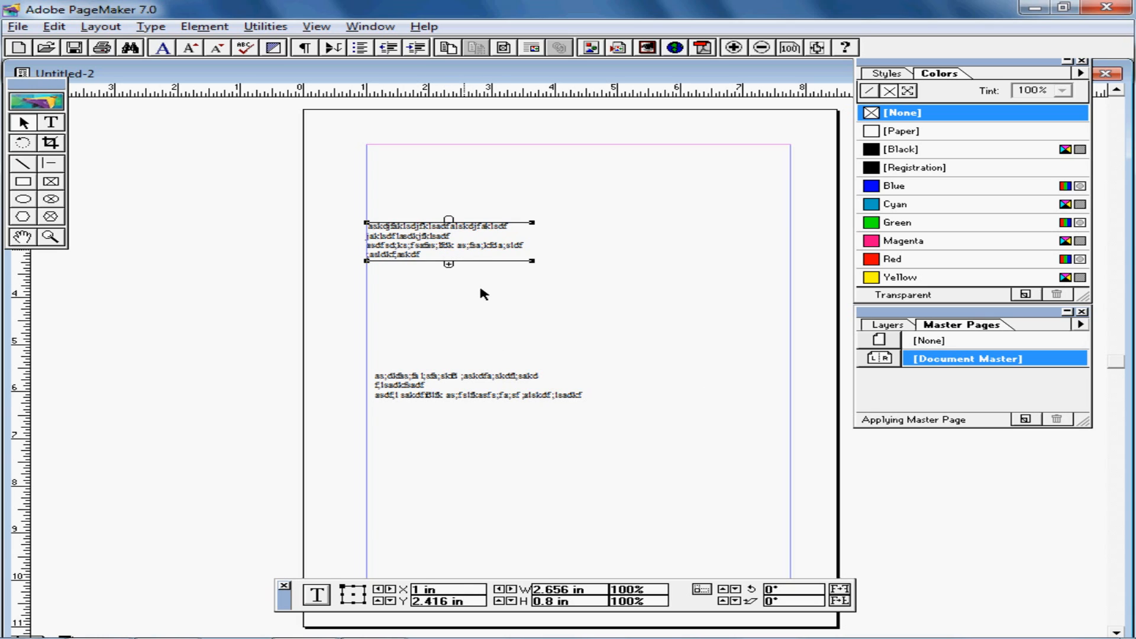
{"action": "left_click", "coordinate": [523, 382]}
Step: Add a continuation notice at the bottom of the first text block with the Add cont'd line plug-in
{"action": "left_click", "coordinate": [477, 252]}
{"action": "left_click", "coordinate": [281, 28]}
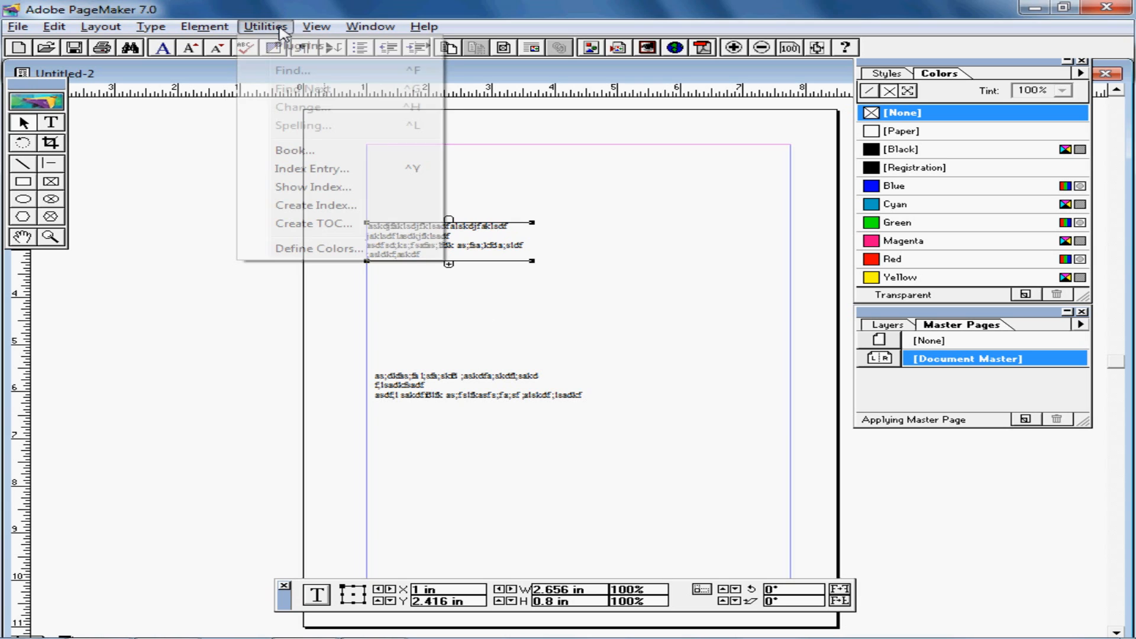
{"action": "mouse_move", "coordinate": [307, 46]}
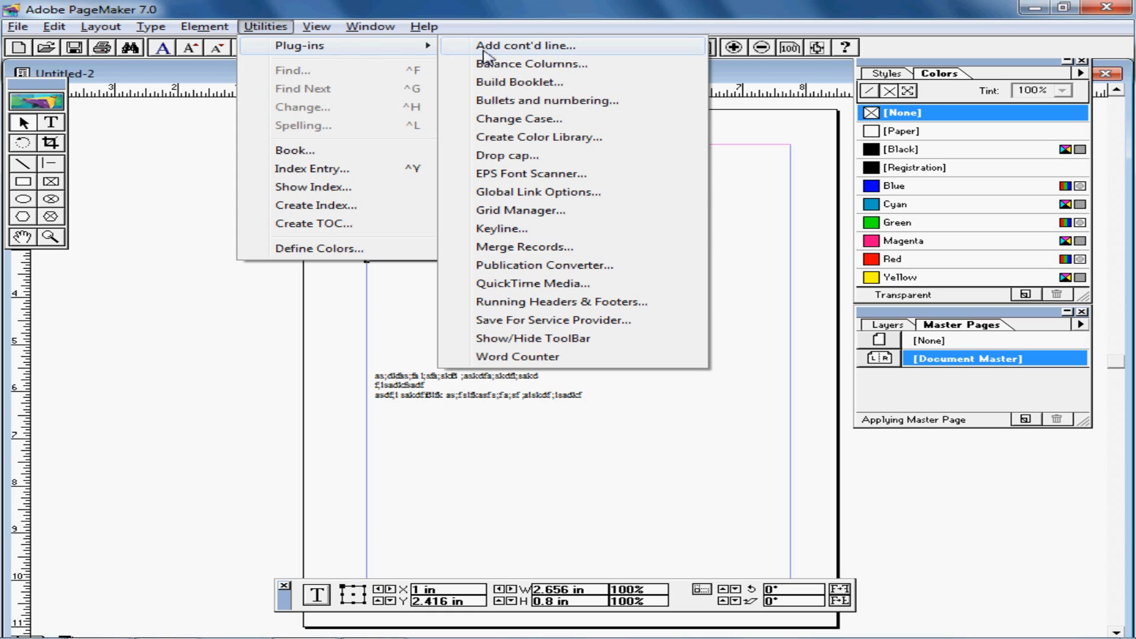
{"action": "left_click", "coordinate": [535, 52]}
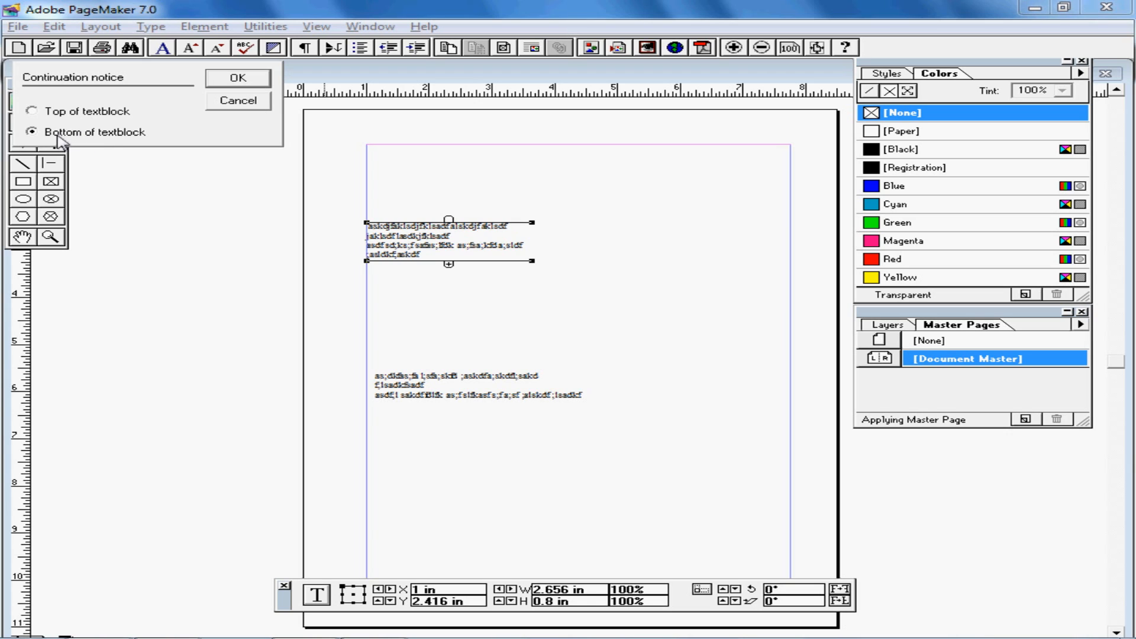
{"action": "left_click", "coordinate": [239, 80]}
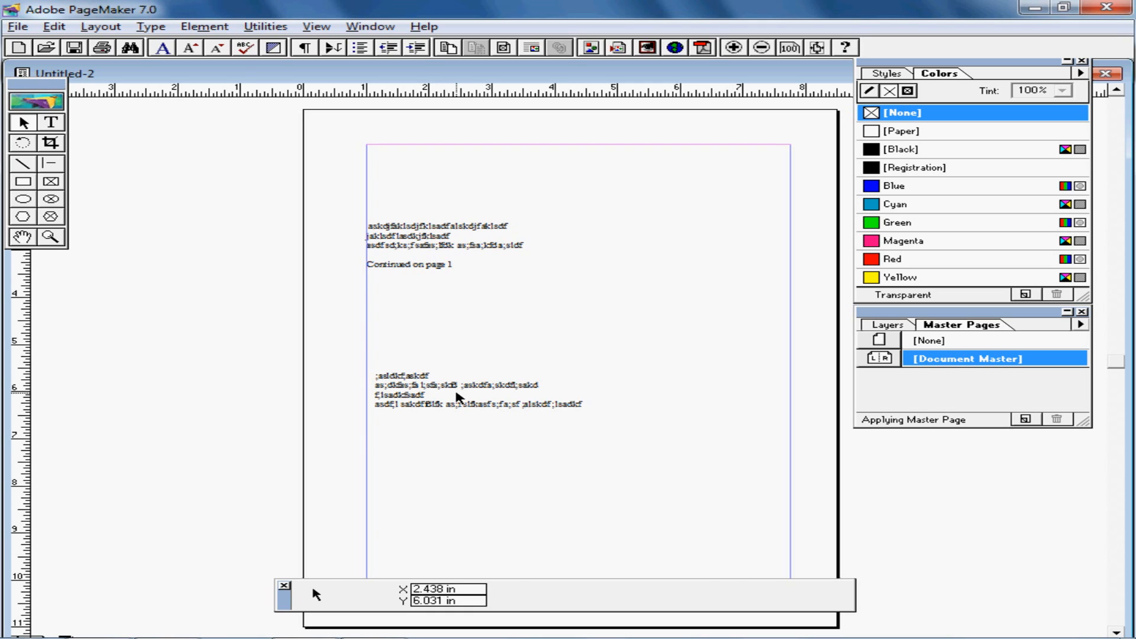
Step: Examine the two threaded text blocks and the continuation line between them by selecting each one
{"action": "left_click", "coordinate": [457, 393]}
{"action": "left_click", "coordinate": [437, 248]}
{"action": "left_click", "coordinate": [495, 407]}
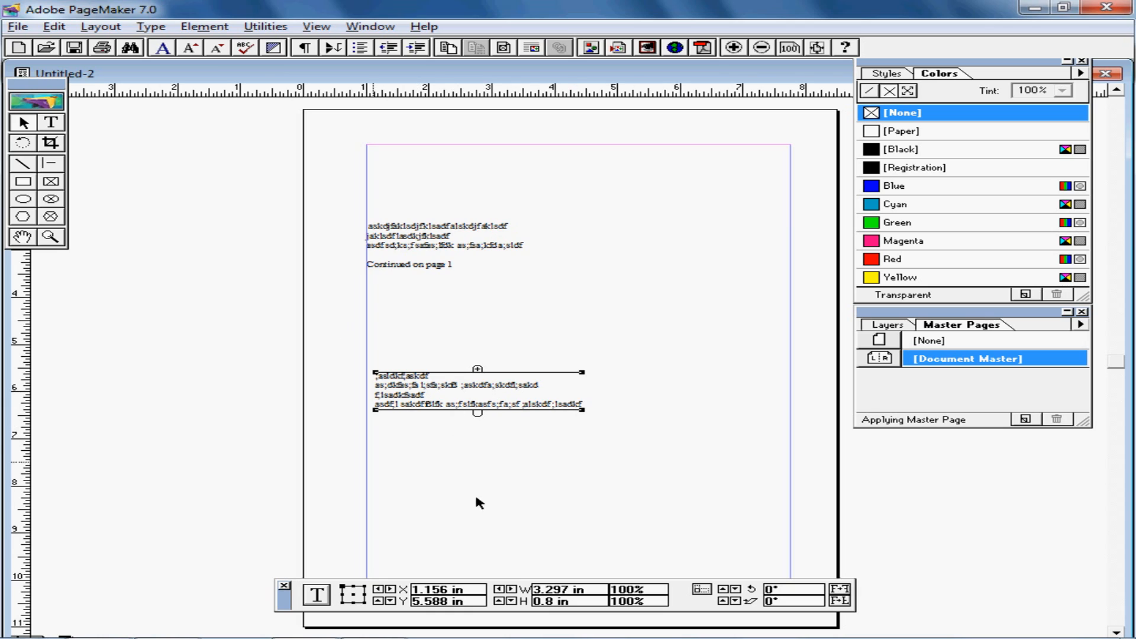
{"action": "left_click", "coordinate": [447, 264]}
{"action": "left_click", "coordinate": [451, 246]}
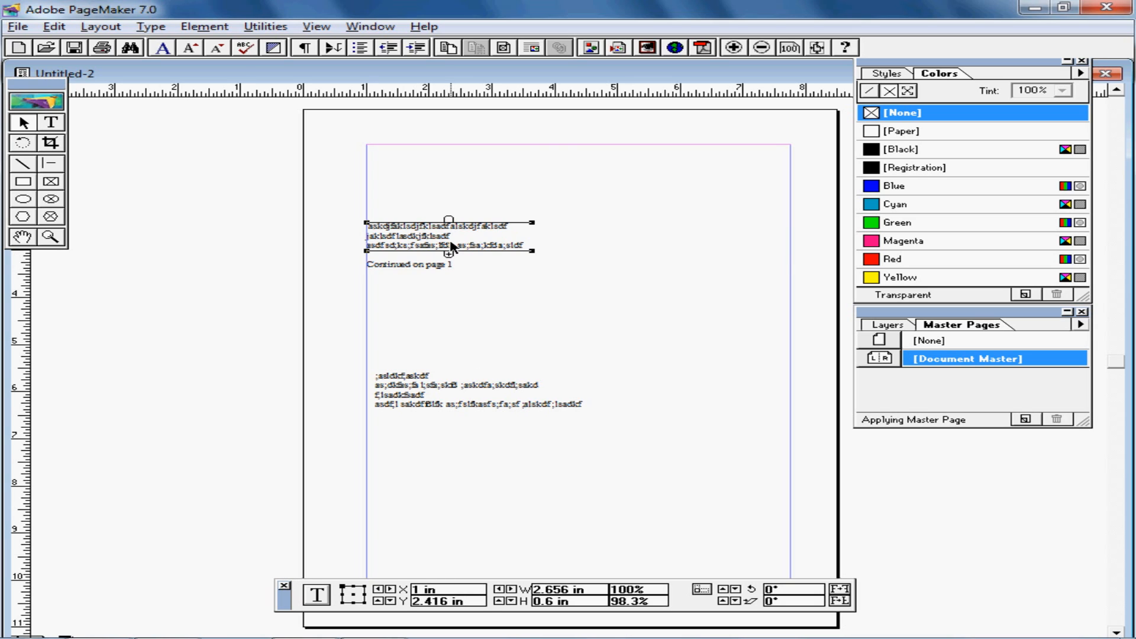
{"action": "left_click", "coordinate": [442, 266]}
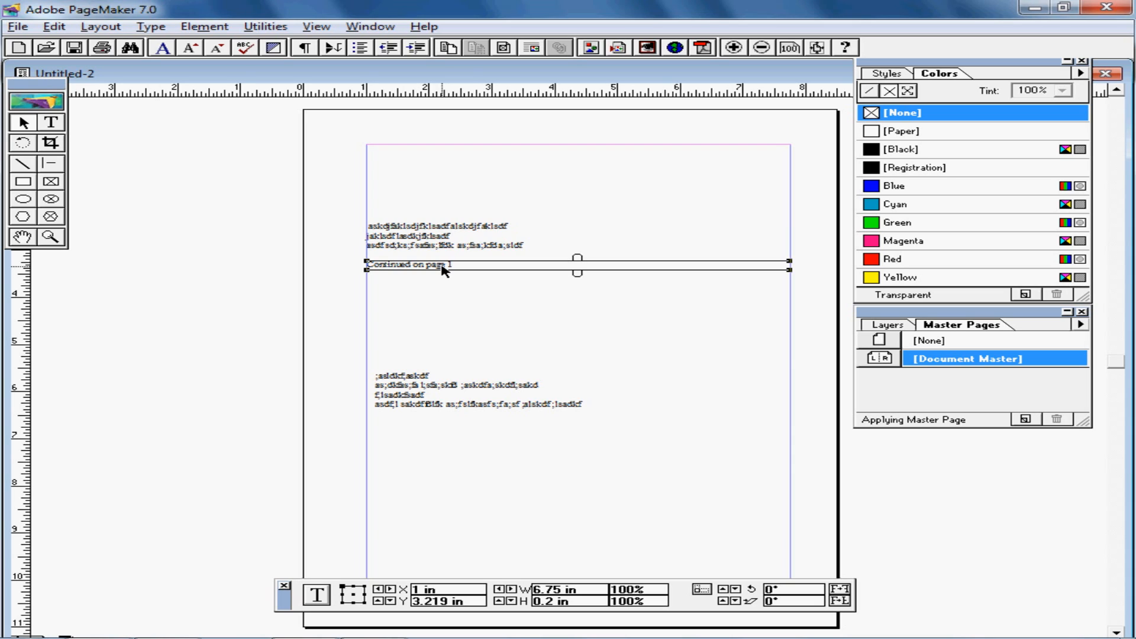
Step: Count the words in the first text block alone with the Word Counter plug-in, then close the results
{"action": "left_click", "coordinate": [473, 245]}
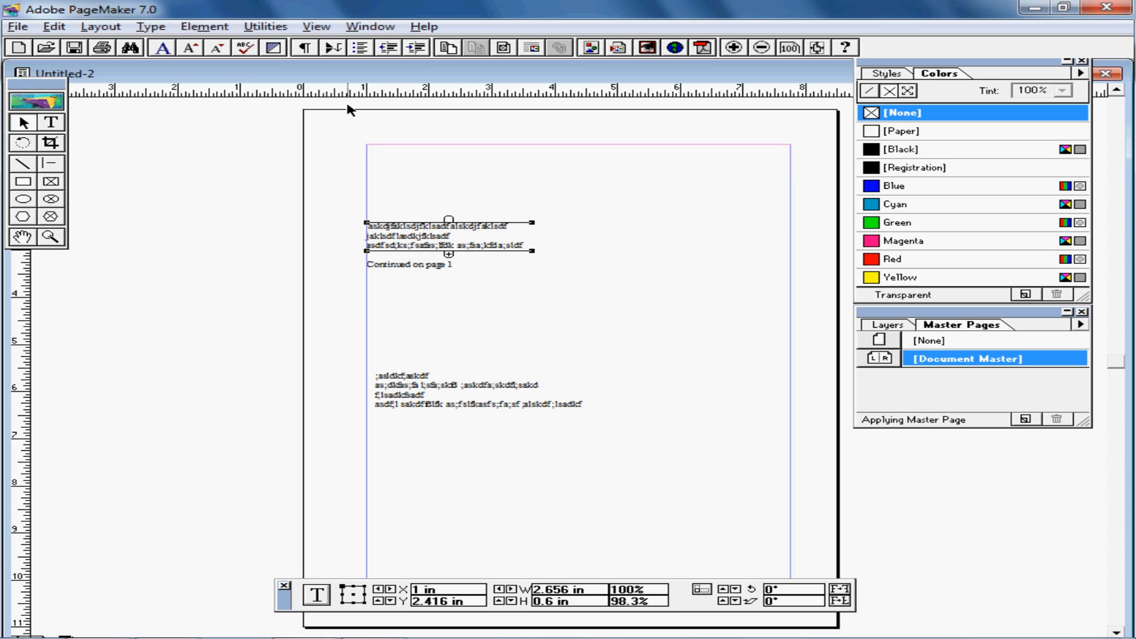
{"action": "left_click", "coordinate": [266, 27]}
{"action": "mouse_move", "coordinate": [302, 48]}
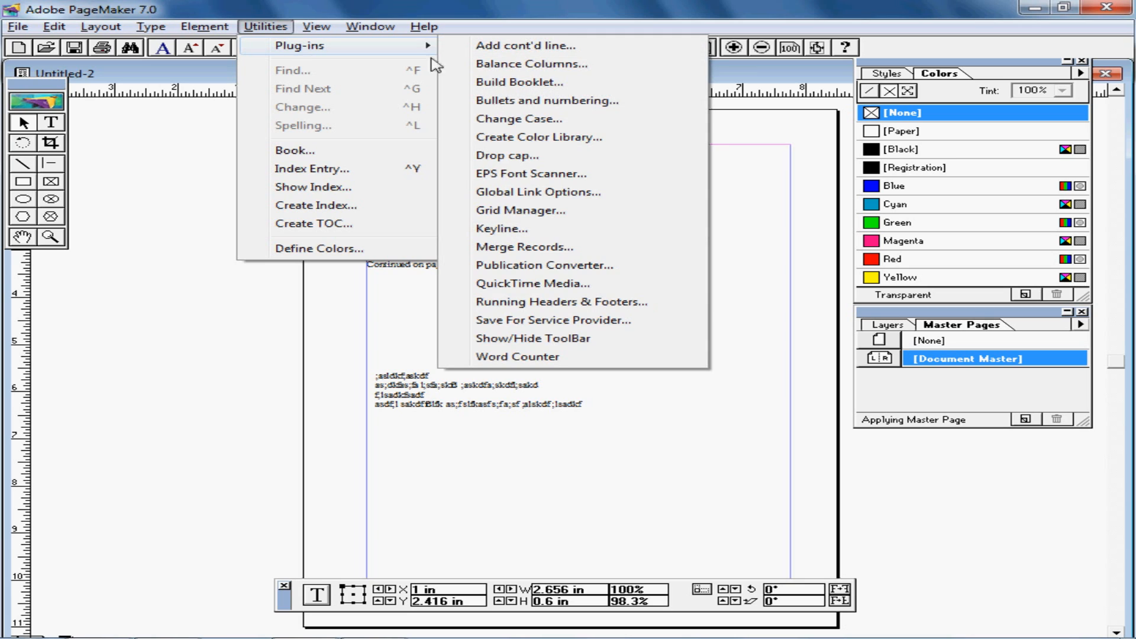
{"action": "left_click", "coordinate": [544, 358]}
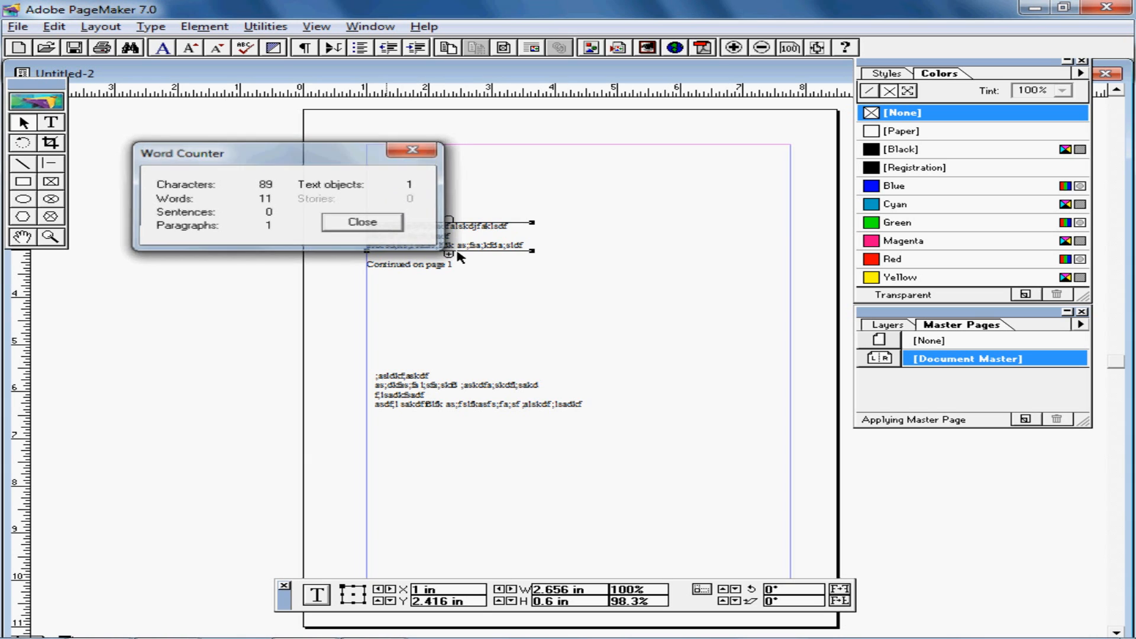
{"action": "left_click", "coordinate": [398, 227]}
Step: Run Word Counter on the whole publication with nothing selected, moving the results off the text before closing them
{"action": "left_click", "coordinate": [317, 26]}
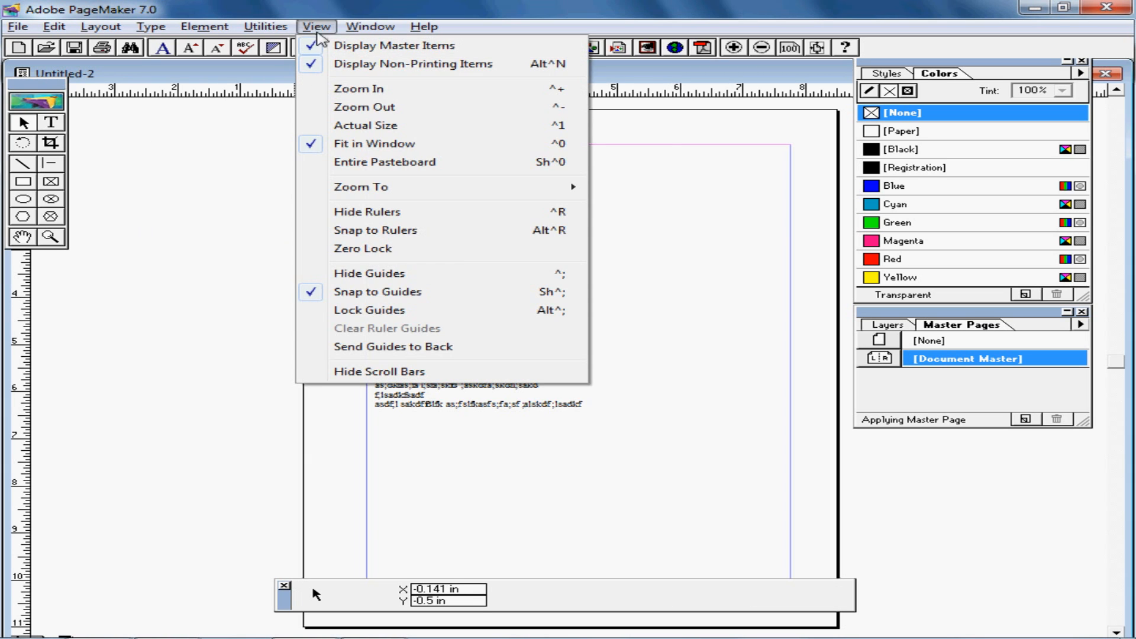
{"action": "mouse_move", "coordinate": [265, 26]}
{"action": "mouse_move", "coordinate": [292, 52]}
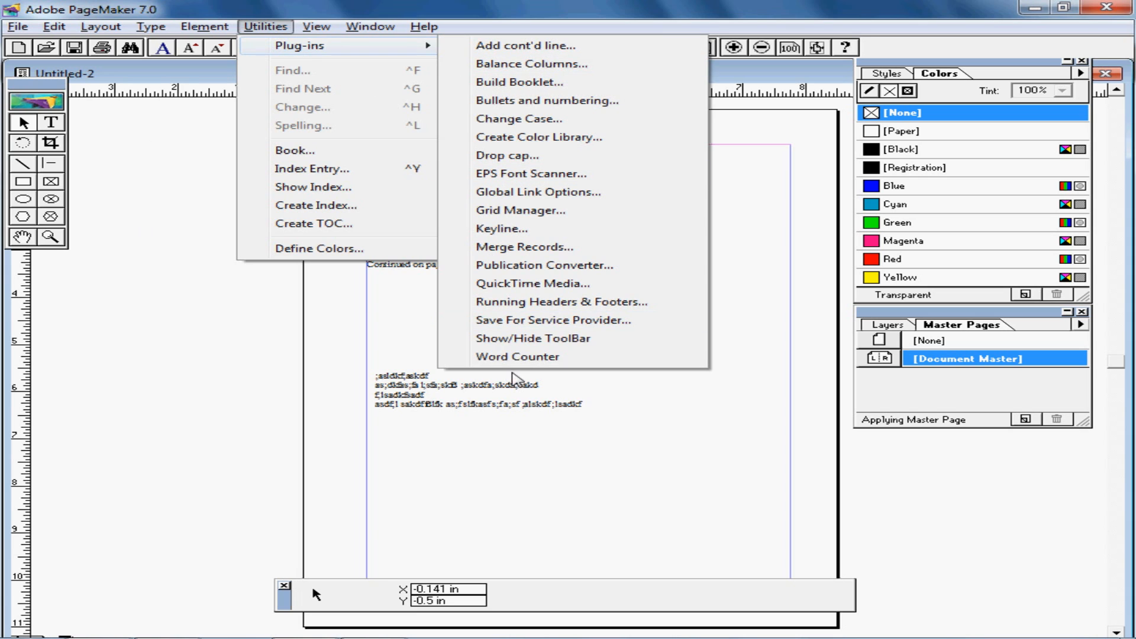
{"action": "left_click", "coordinate": [513, 357]}
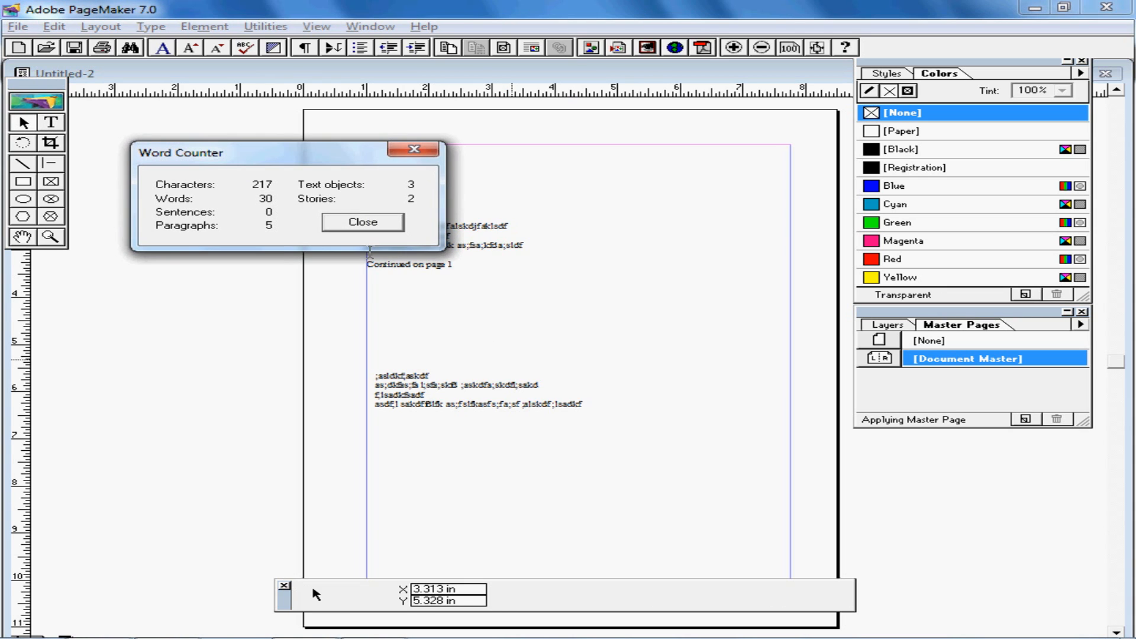
{"action": "left_click_drag", "start_coordinate": [307, 156], "coordinate": [574, 162]}
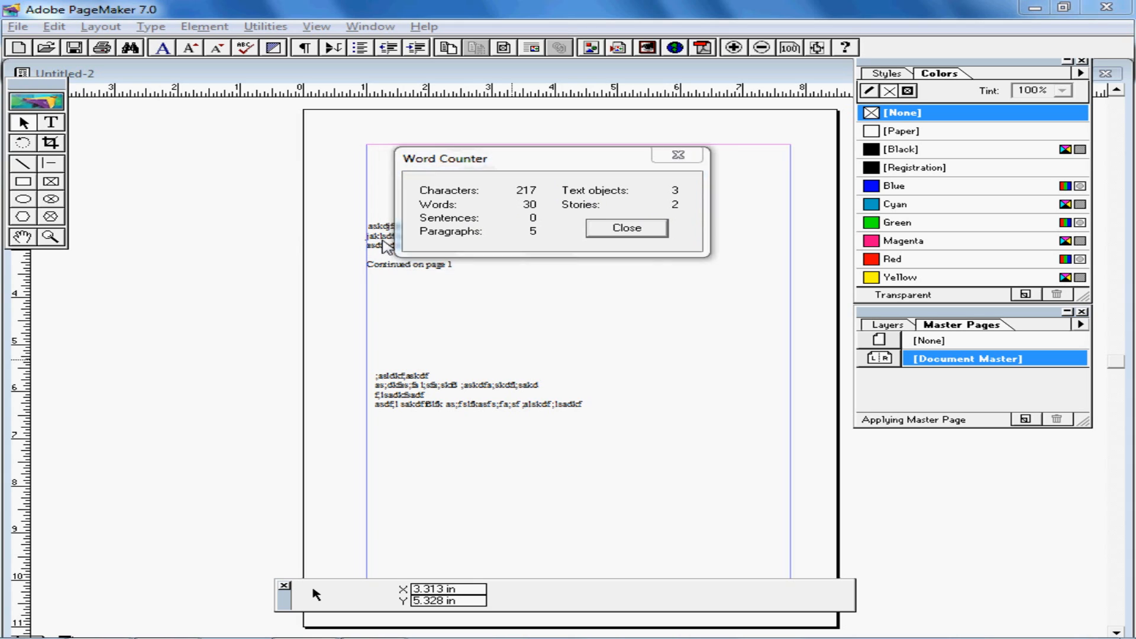
{"action": "left_click", "coordinate": [622, 235]}
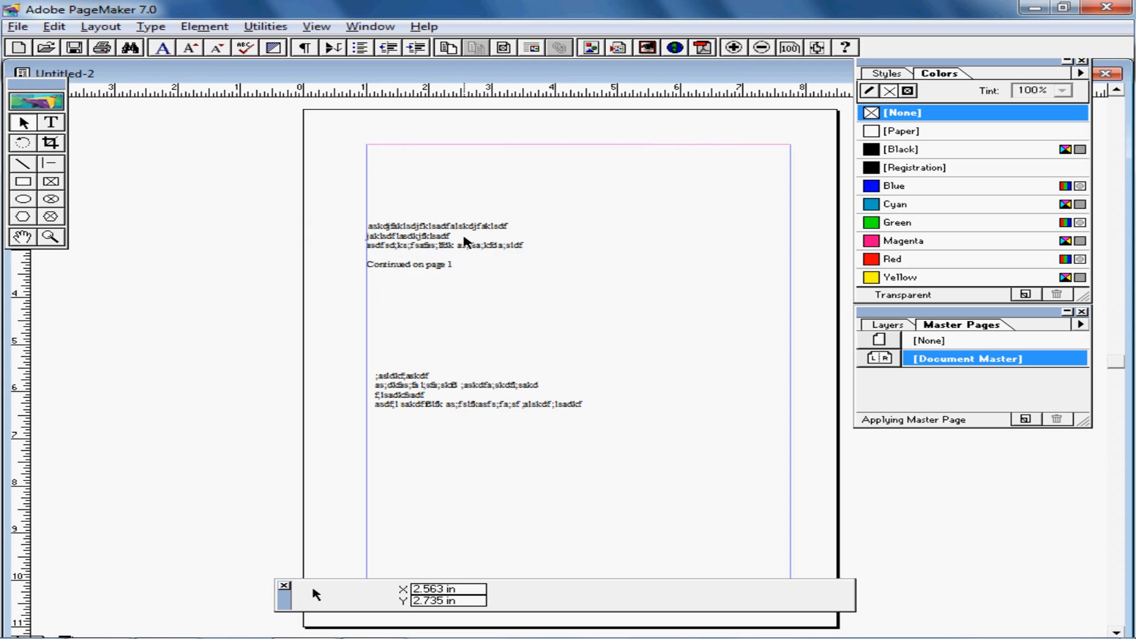
Step: Select the two threaded blocks and the continuation line individually to identify the counted text objects and stories
{"action": "left_click", "coordinate": [463, 238]}
{"action": "left_click", "coordinate": [454, 391]}
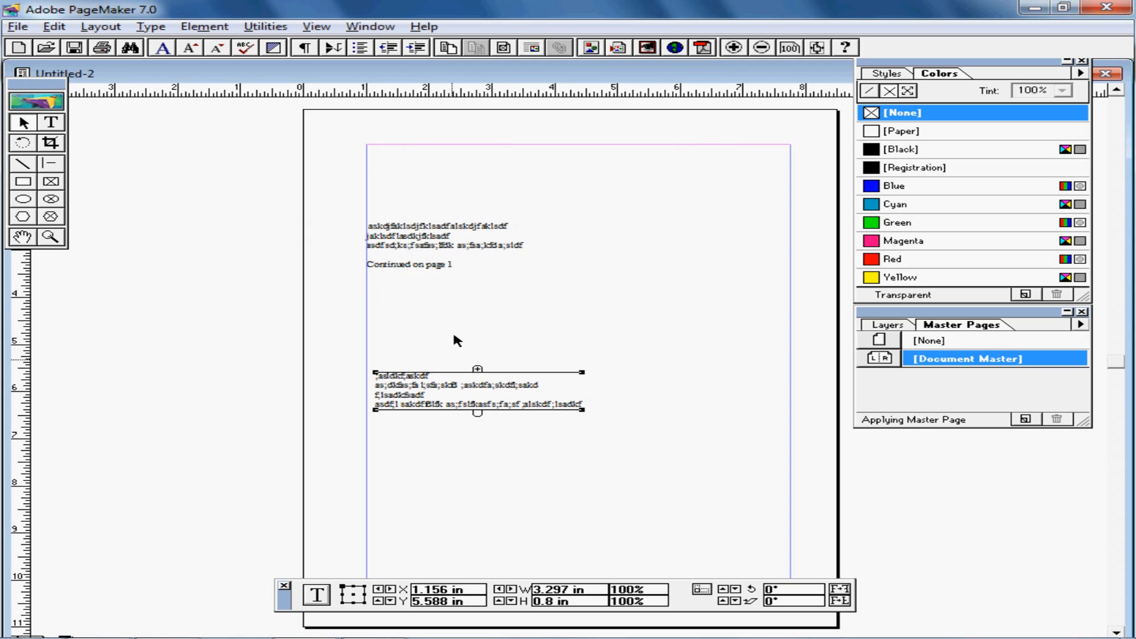
{"action": "left_click", "coordinate": [436, 268]}
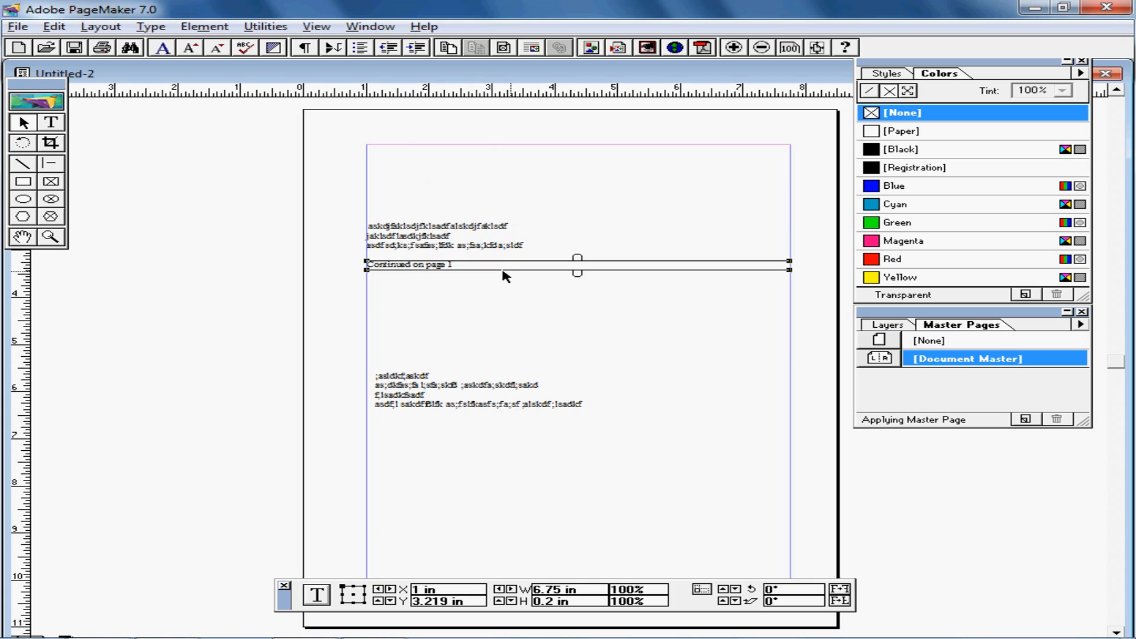
{"action": "left_click", "coordinate": [449, 238]}
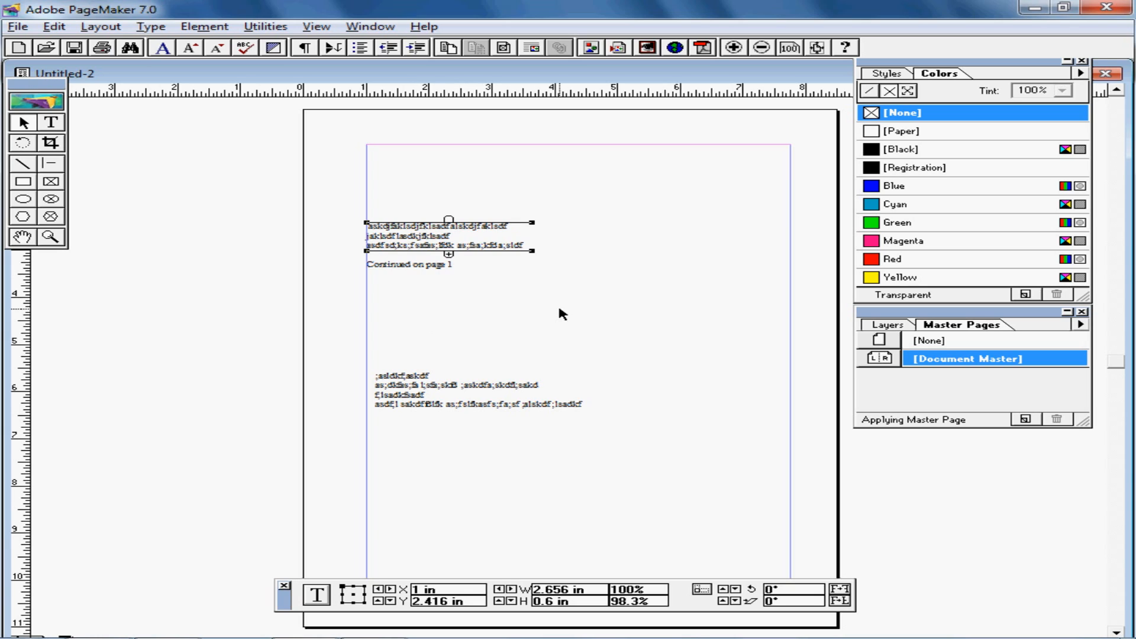
{"action": "left_click", "coordinate": [544, 312]}
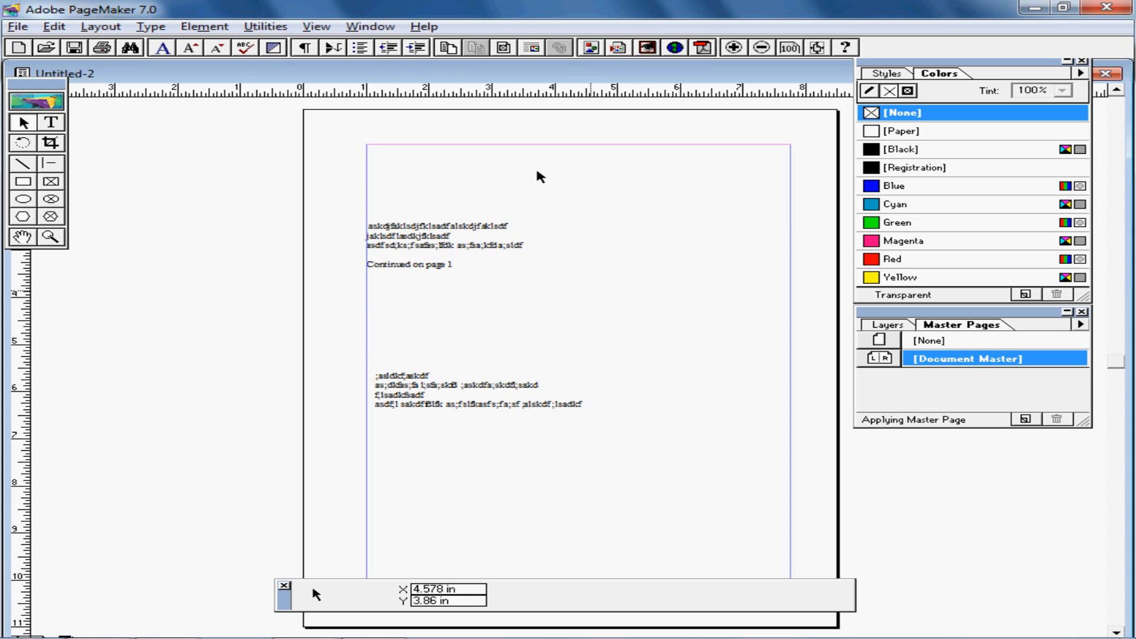
{"action": "left_click", "coordinate": [432, 238]}
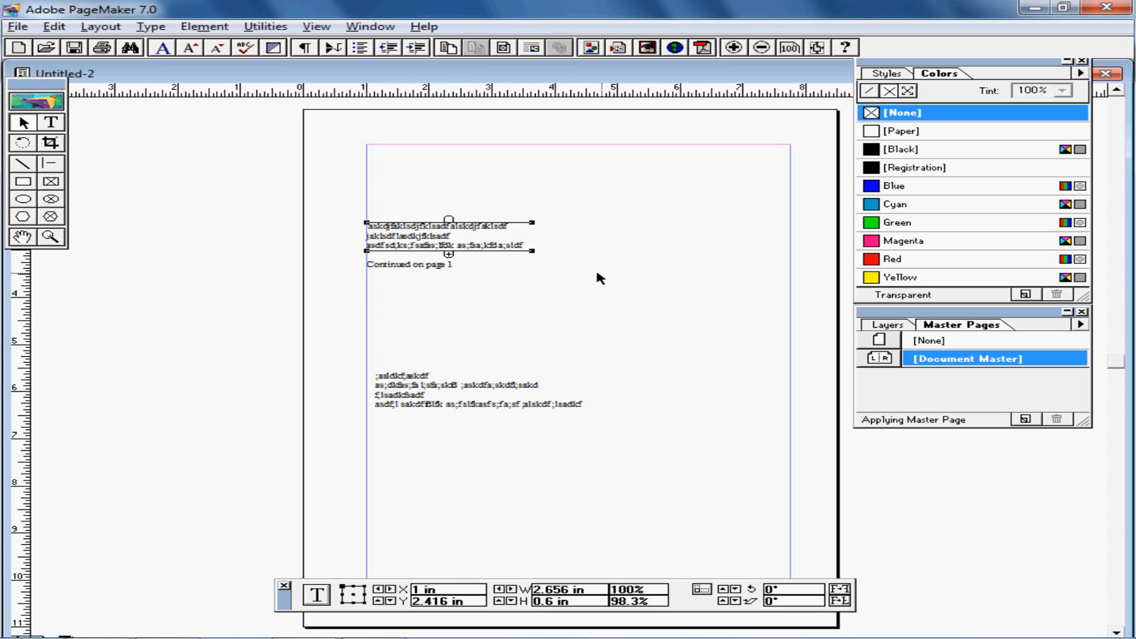
Step: With nothing selected, open a new story in the story editor and enter three paragraphs of random filler text
{"action": "left_click", "coordinate": [51, 123]}
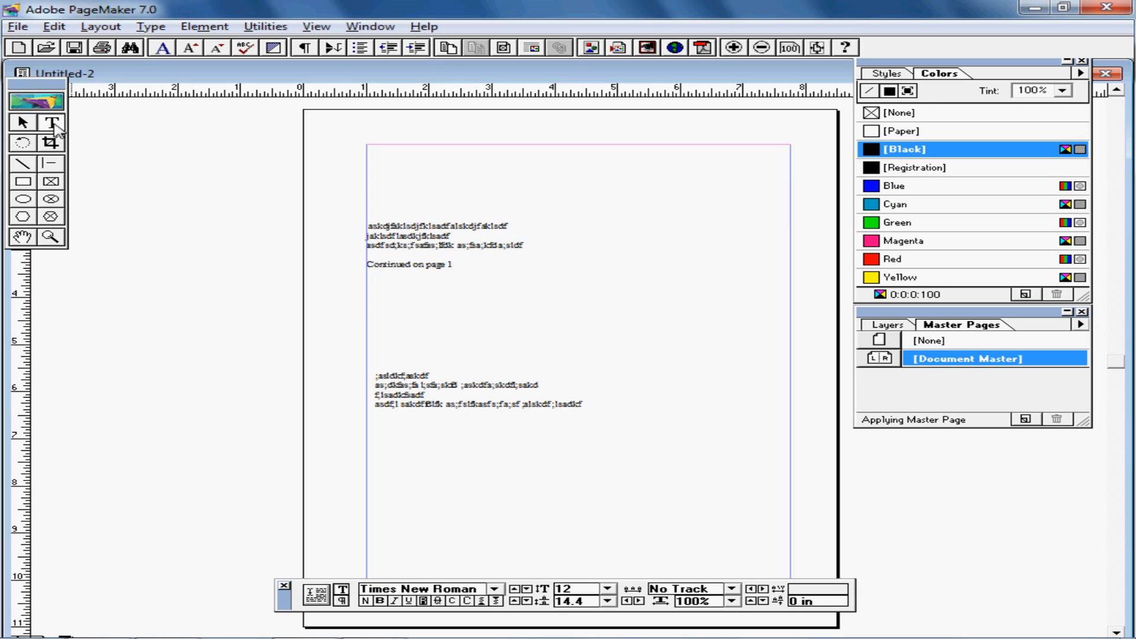
{"action": "left_click", "coordinate": [23, 123]}
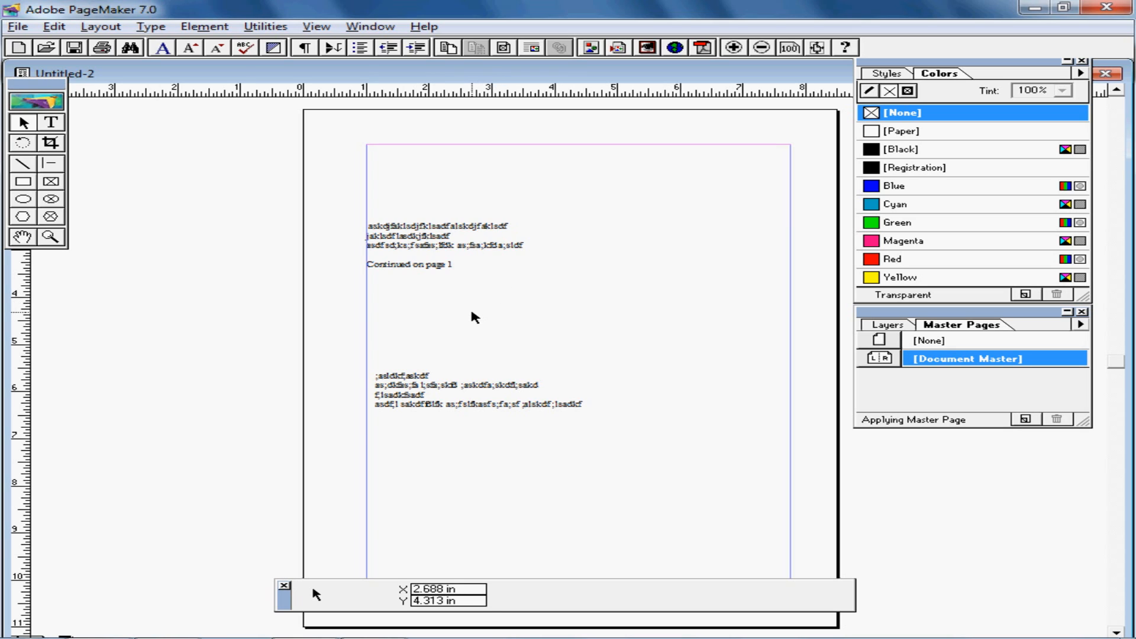
{"action": "left_click", "coordinate": [60, 27]}
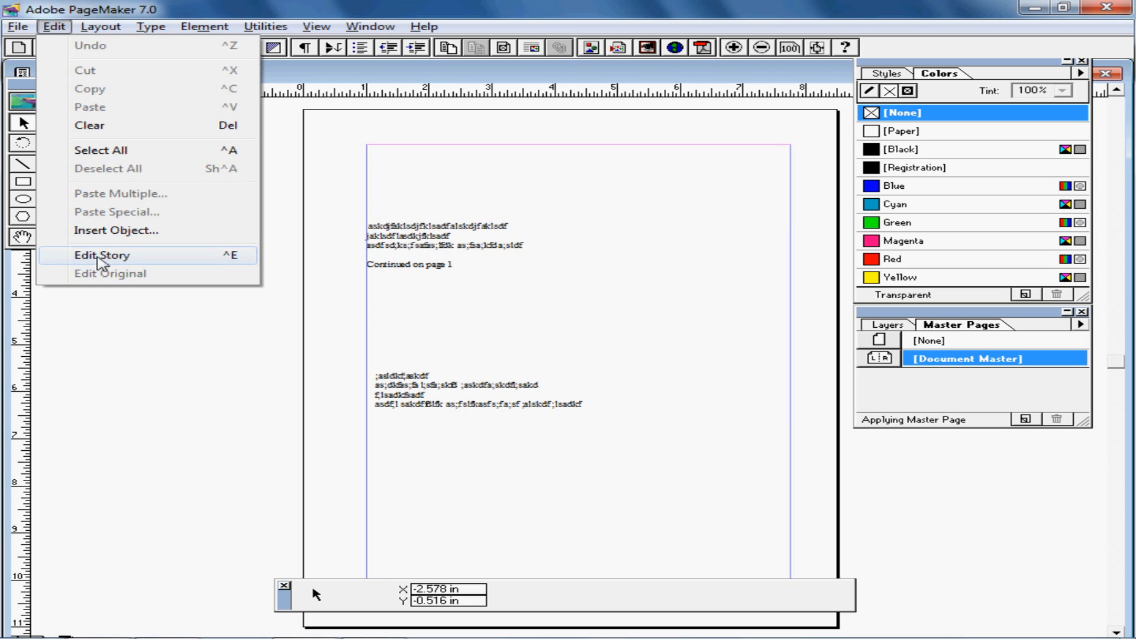
{"action": "left_click", "coordinate": [102, 255]}
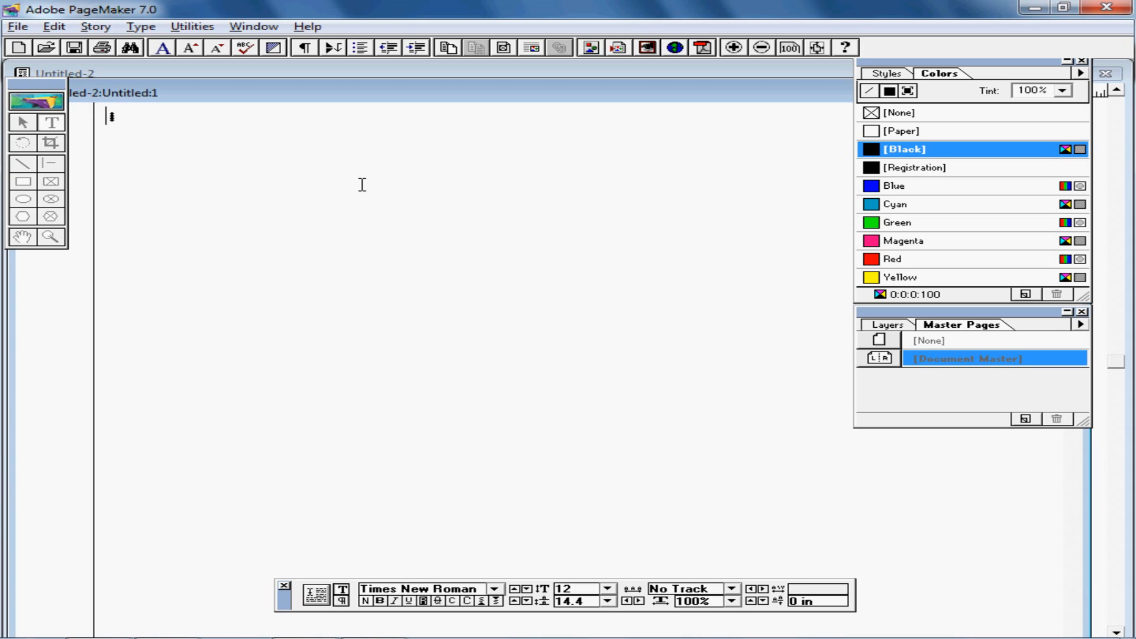
{"action": "type", "text": "asldj;kldsaj;lklsad;lklsad;lklsad;llasjd"}
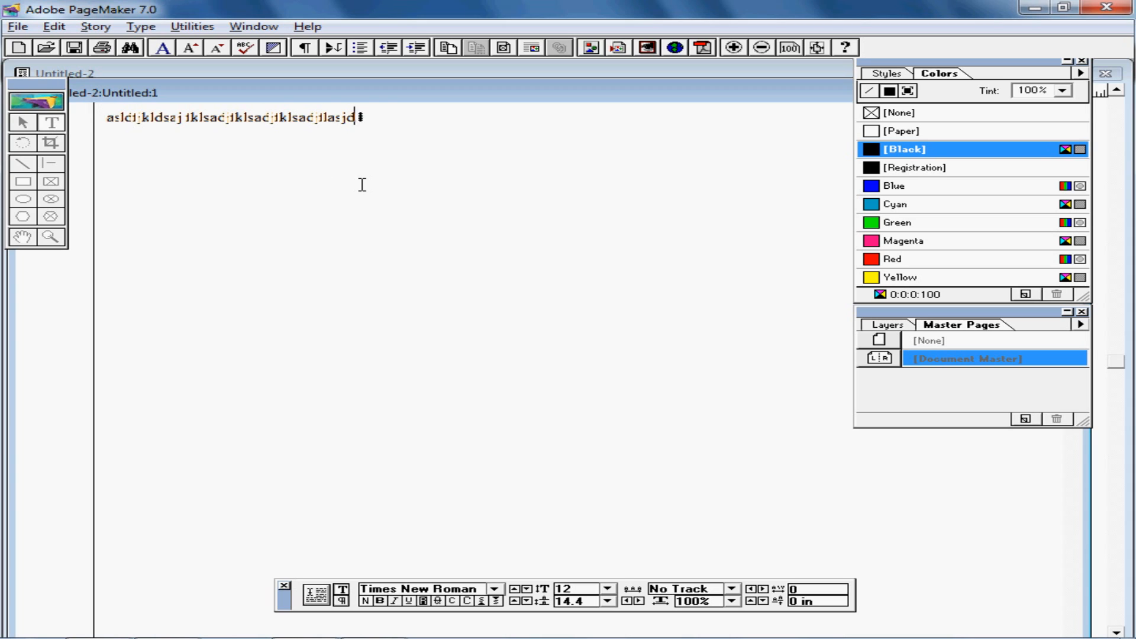
{"action": "type", "text": "lfasjdlfajsldf"}
{"action": "key", "text": "Return"}
{"action": "type", "text": "asdfajsdfkljsld"}
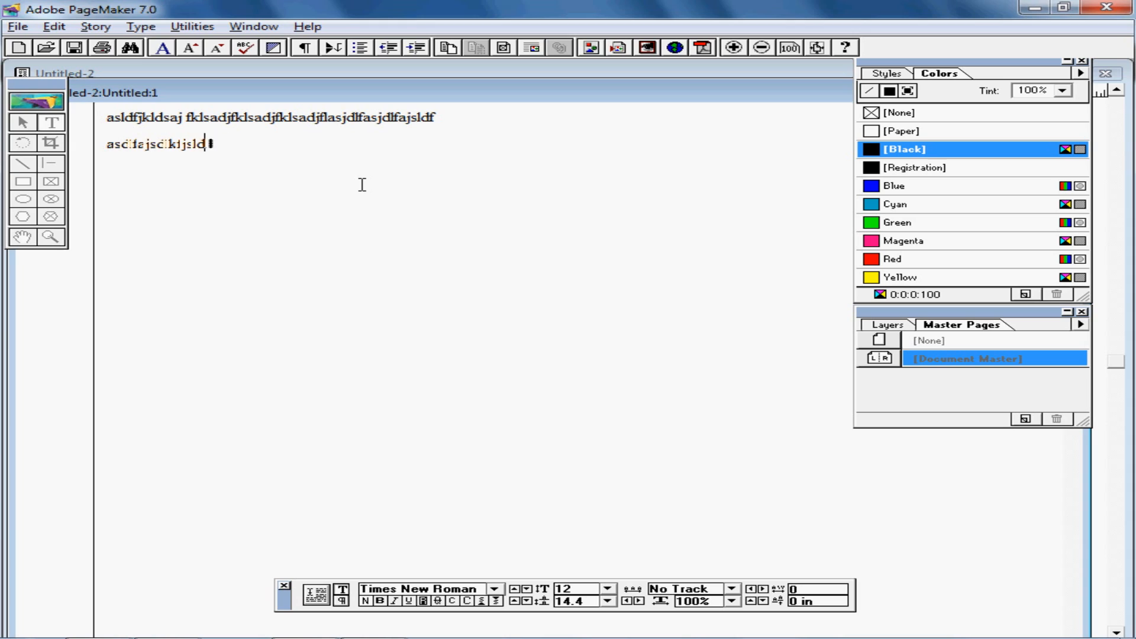
{"action": "type", "text": "kfjasldkfjaklsdfjaklsdjfklsadjfkasjdf"}
{"action": "key", "text": "Return"}
{"action": "type", "text": "a"}
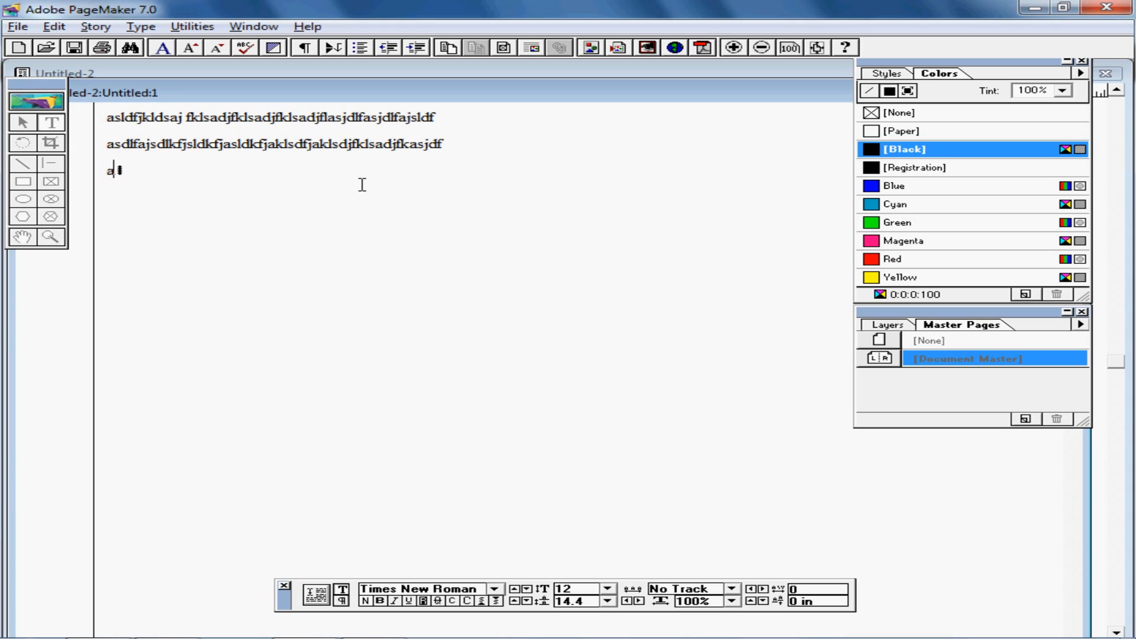
{"action": "type", "text": "sfdlasdjfajsldkfjaskldjfklsadjfklsadjfsadfka"}
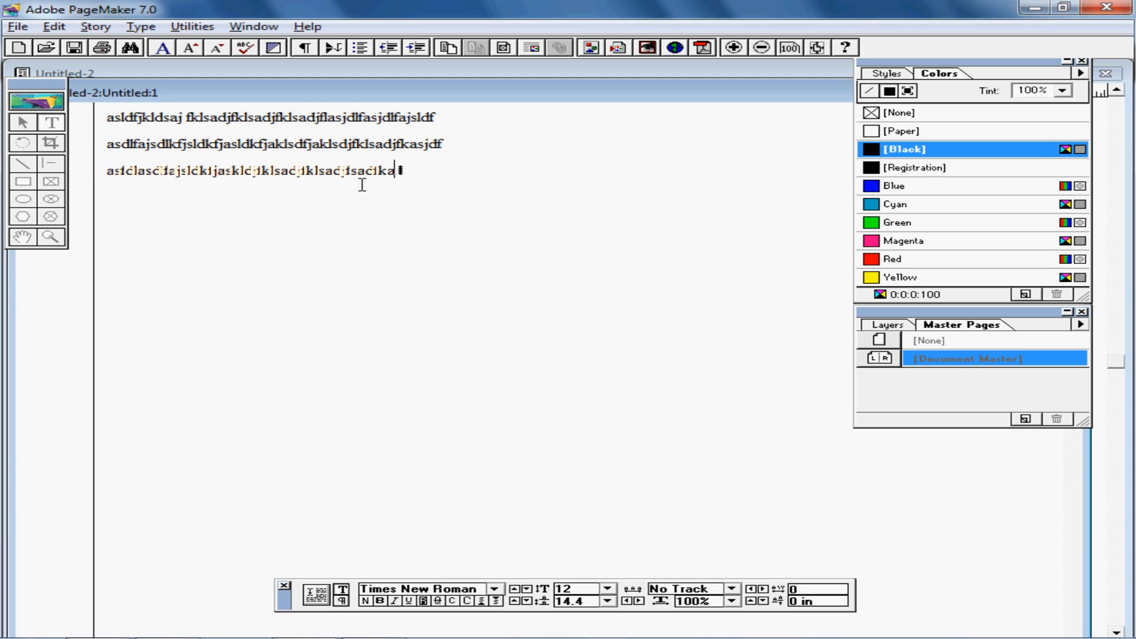
{"action": "type", "text": "sjldf"}
Step: Close the new story and place it on the page between the continuation line and the lower text block, at about Y 3.92 in
{"action": "left_click", "coordinate": [95, 27]}
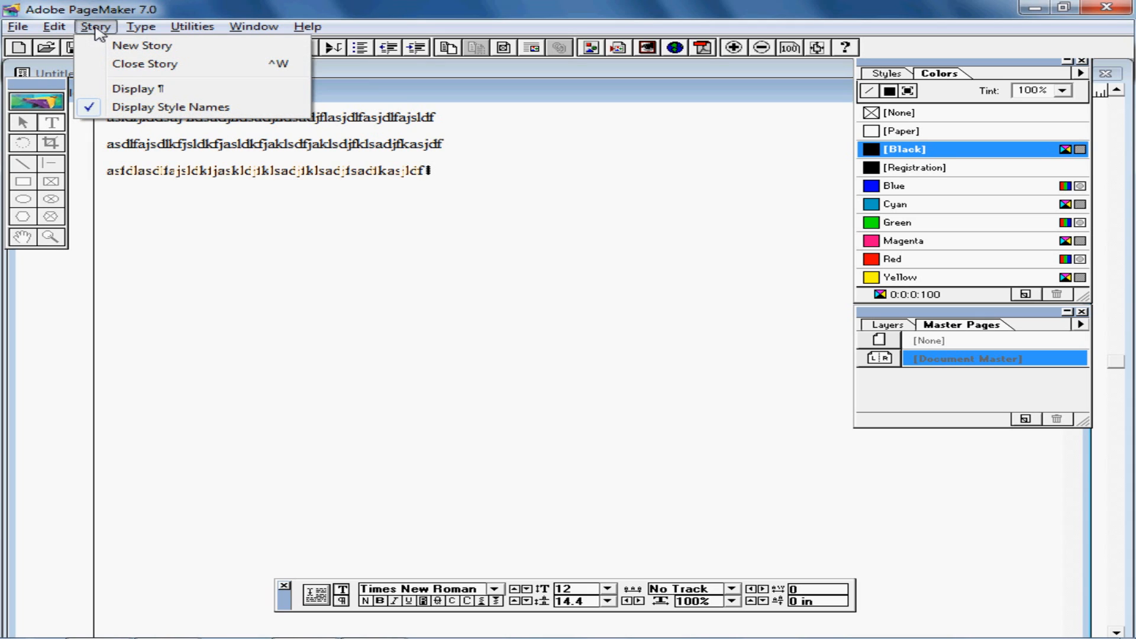
{"action": "left_click", "coordinate": [130, 72]}
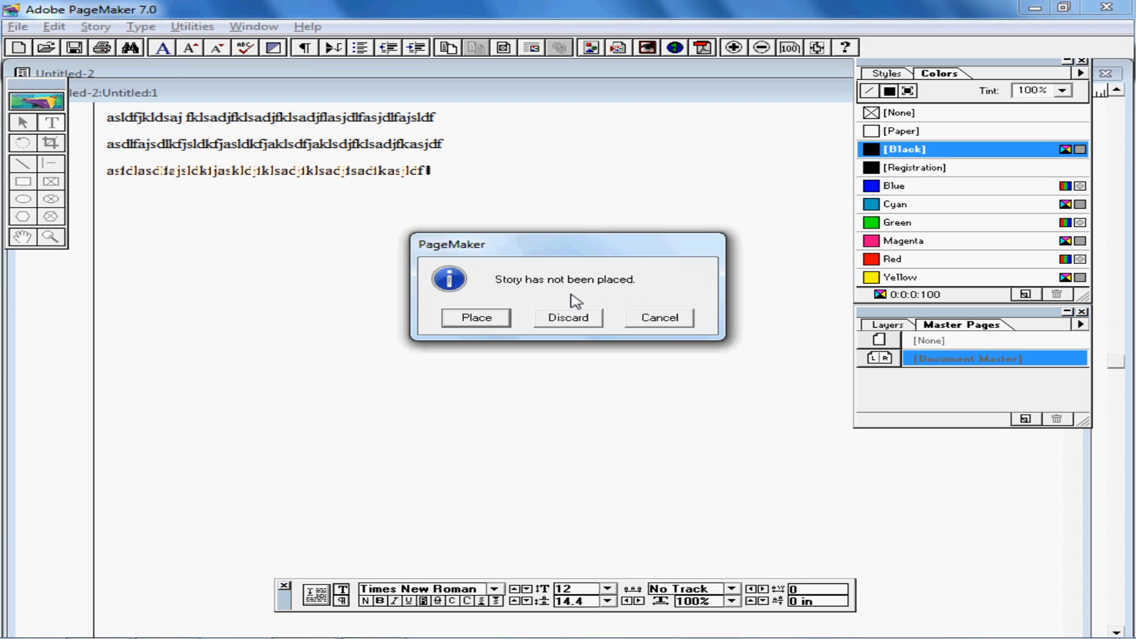
{"action": "left_click", "coordinate": [493, 324]}
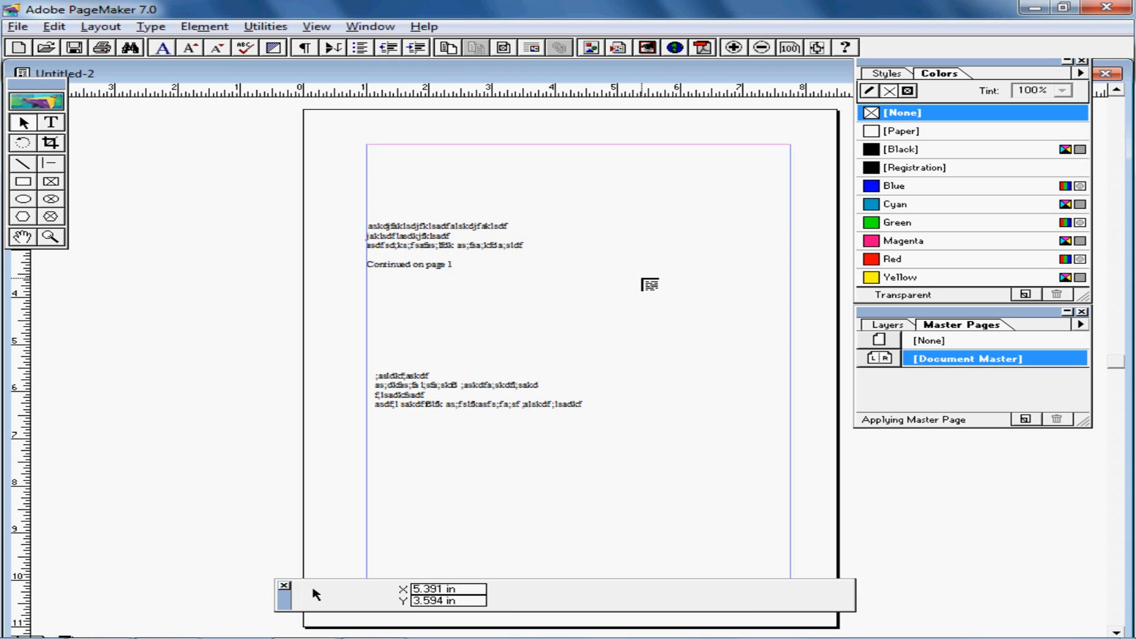
{"action": "left_click", "coordinate": [553, 295]}
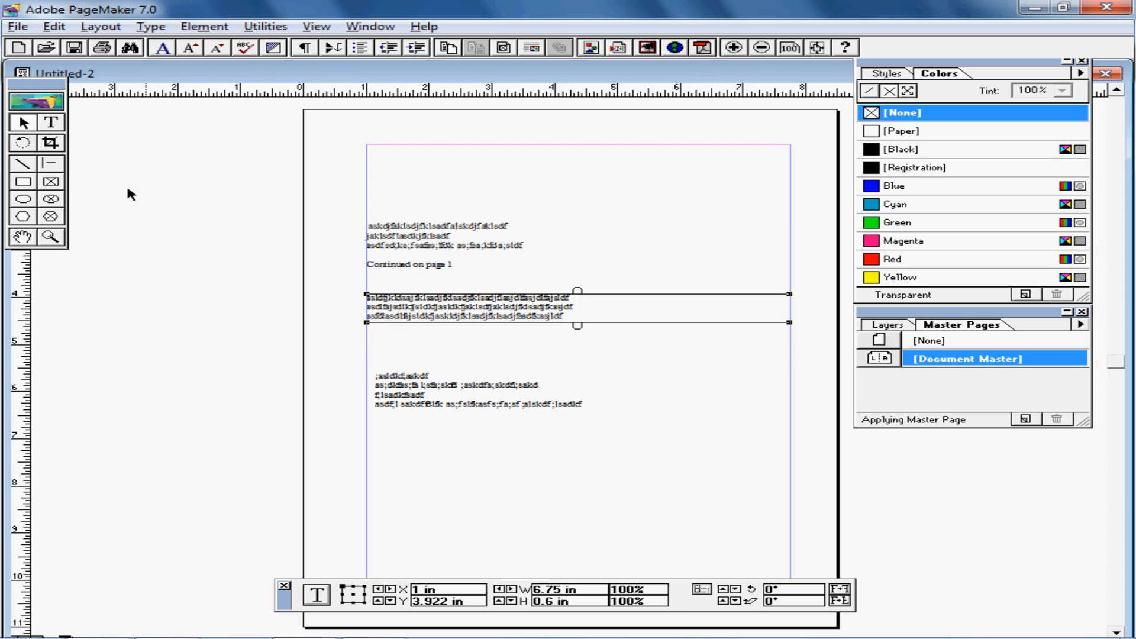
Step: Widen the upper text block to about 5.89 in so its text reflows on wider lines
{"action": "left_click", "coordinate": [450, 246]}
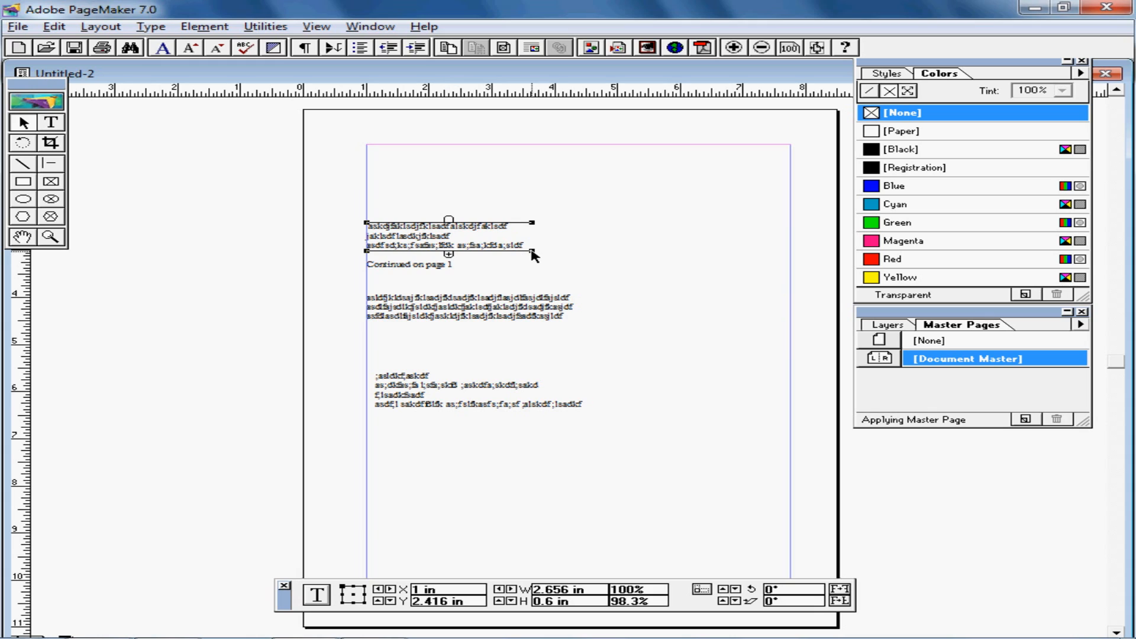
{"action": "left_click_drag", "start_coordinate": [533, 250], "coordinate": [735, 265]}
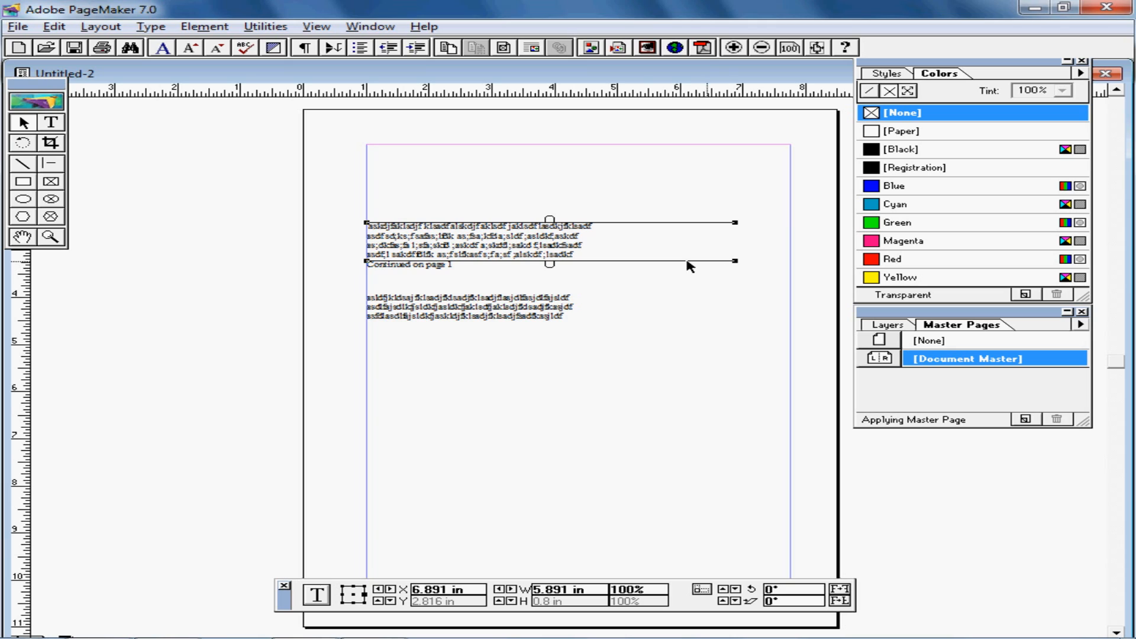
Step: Copy the second and third lines of the upper text block and paste them at the end of the story below the continuation line
{"action": "left_click", "coordinate": [51, 124]}
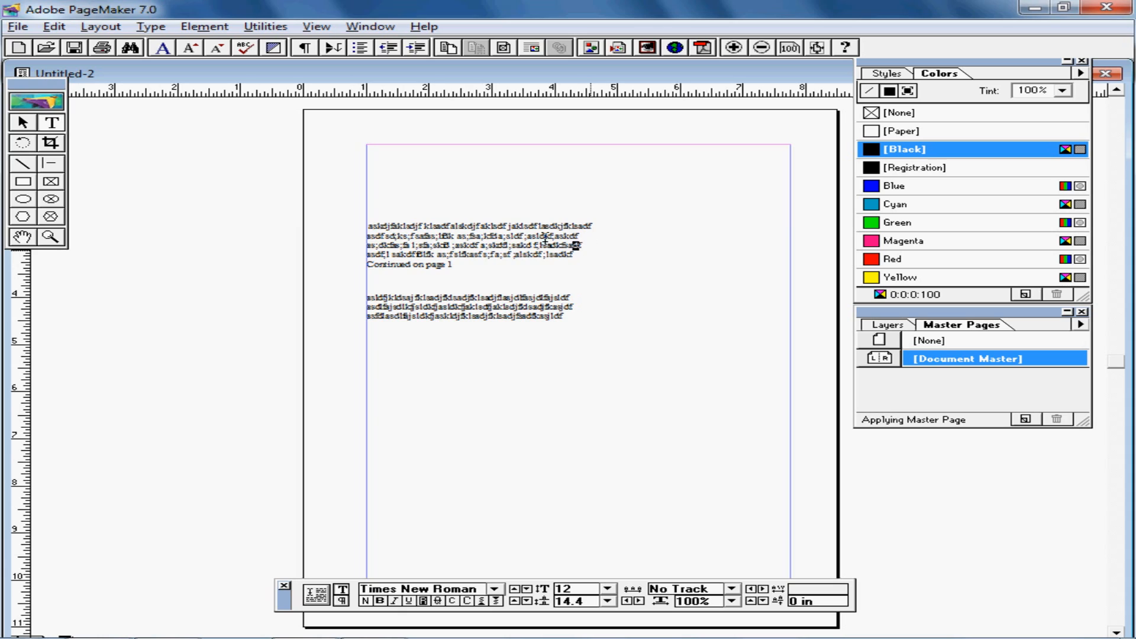
{"action": "left_click_drag", "start_coordinate": [575, 245], "coordinate": [379, 235]}
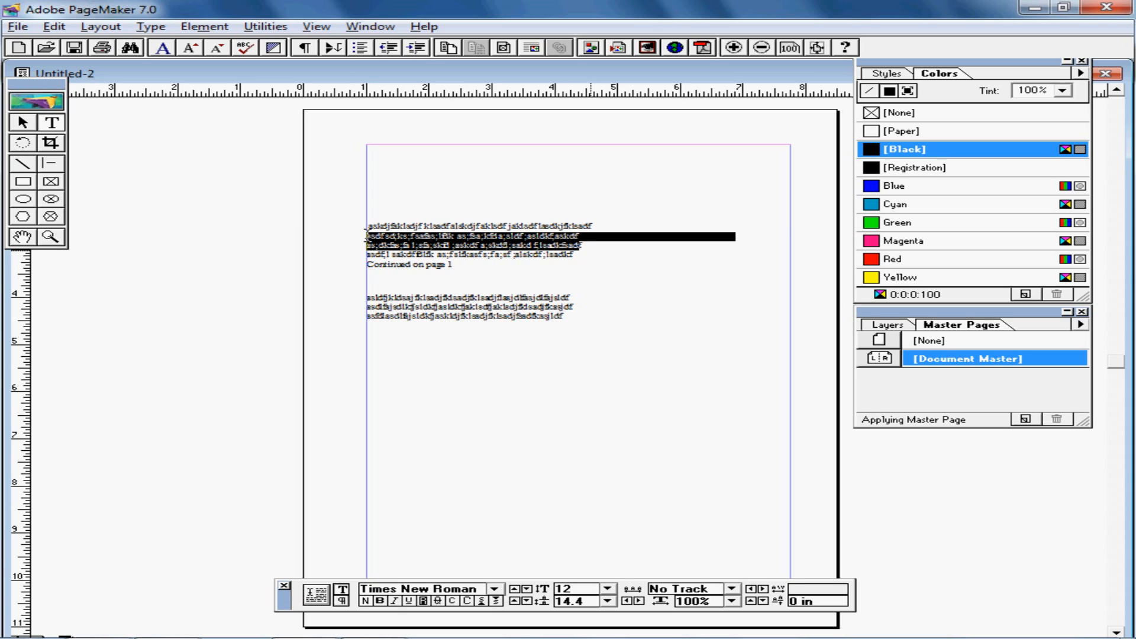
{"action": "left_click", "coordinate": [53, 27]}
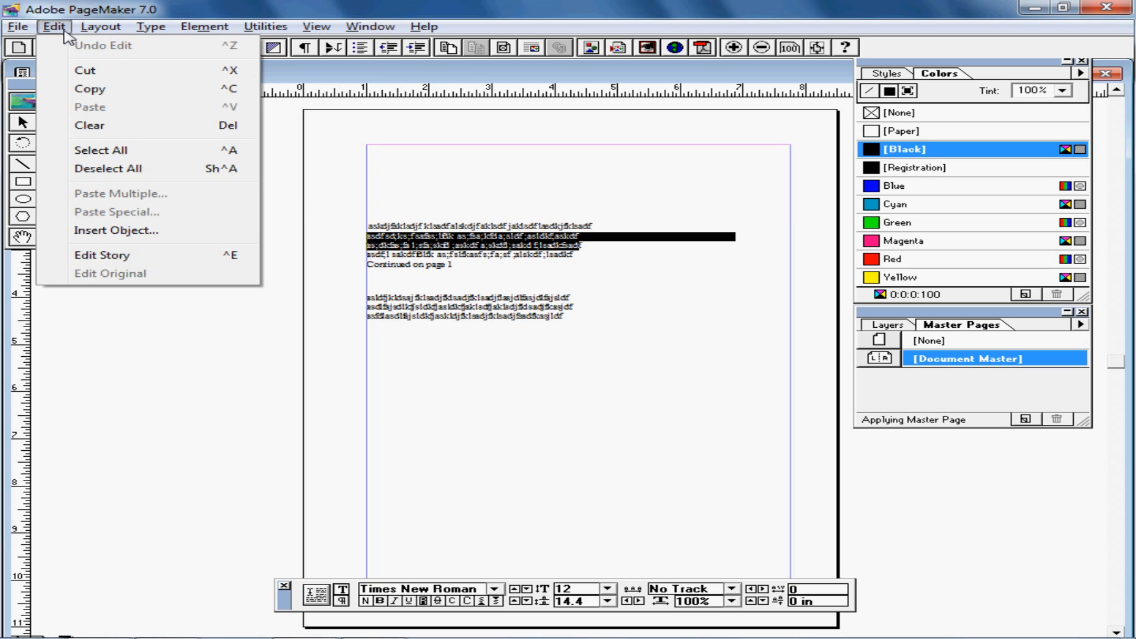
{"action": "left_click", "coordinate": [110, 93]}
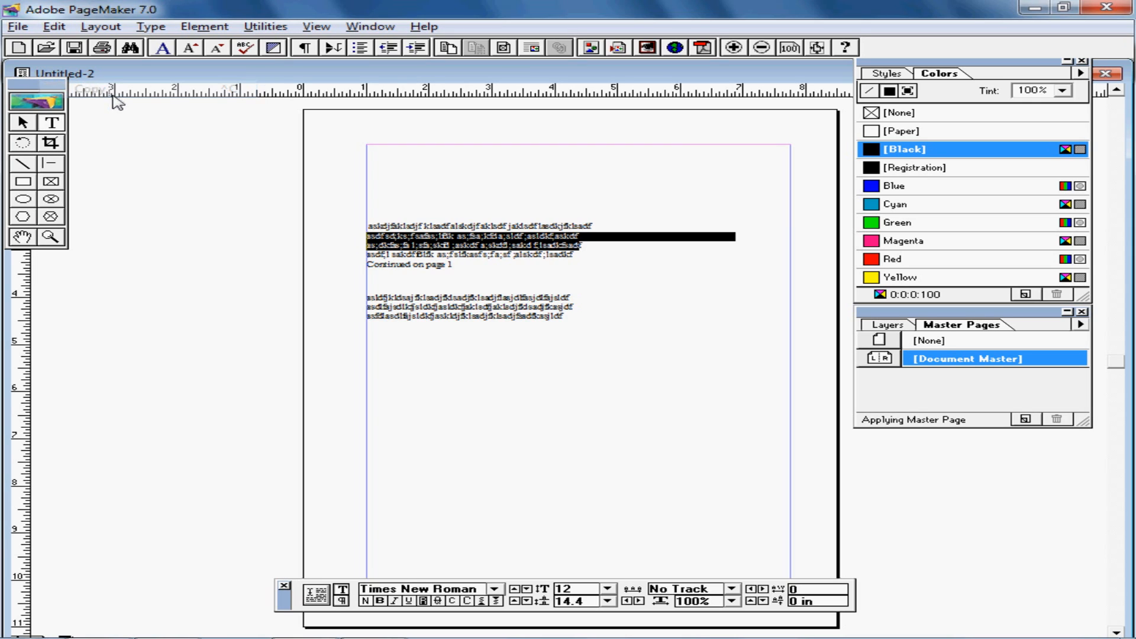
{"action": "left_click", "coordinate": [589, 316]}
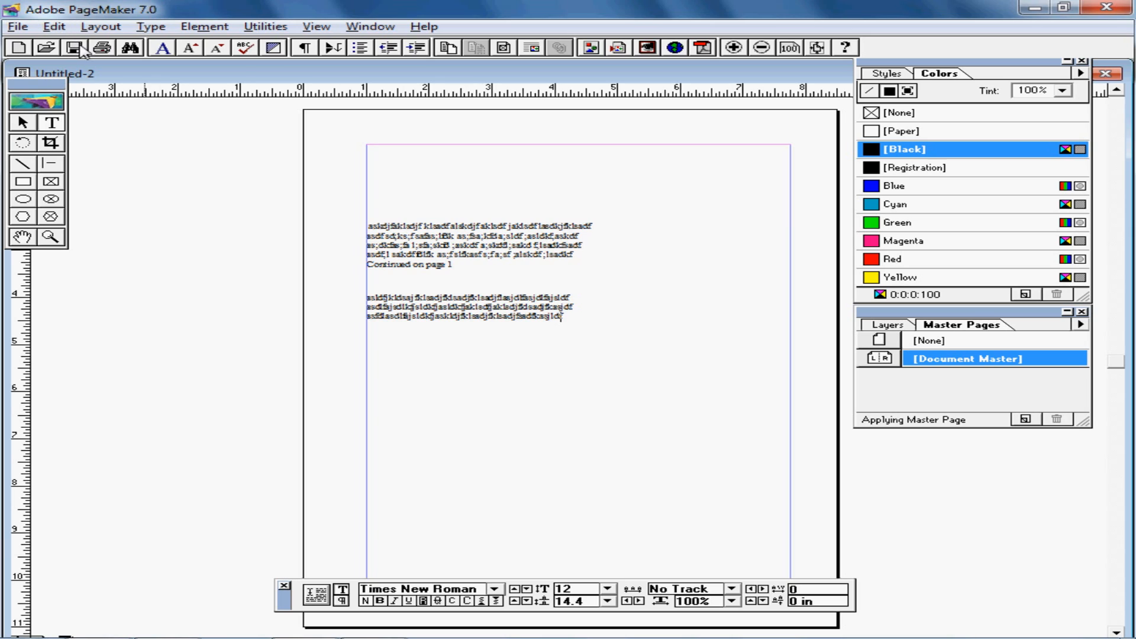
{"action": "key", "text": "ctrl+v"}
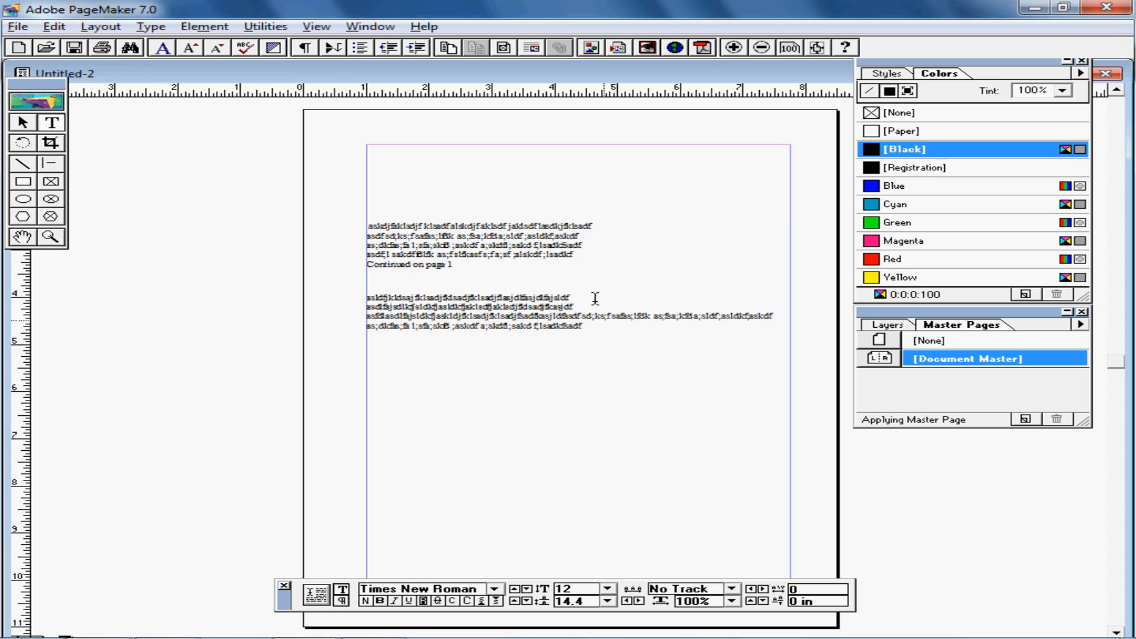
Step: Cut the second and third lines out of the upper text block and paste them at the end of the lower story
{"action": "left_click_drag", "start_coordinate": [584, 246], "coordinate": [364, 232]}
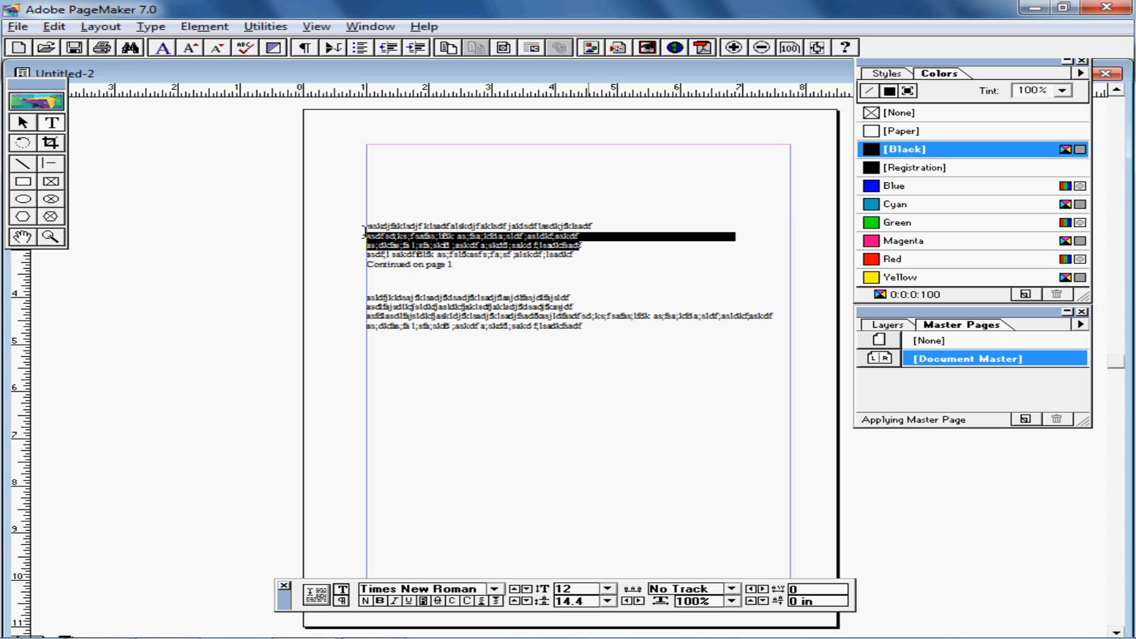
{"action": "left_click", "coordinate": [55, 26]}
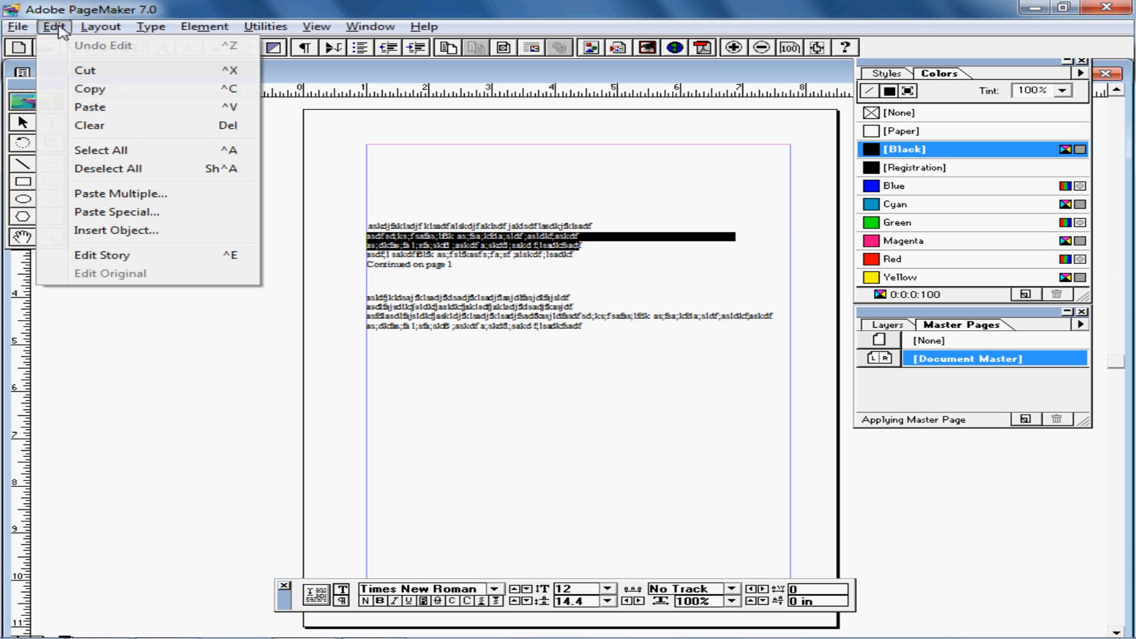
{"action": "left_click", "coordinate": [84, 71]}
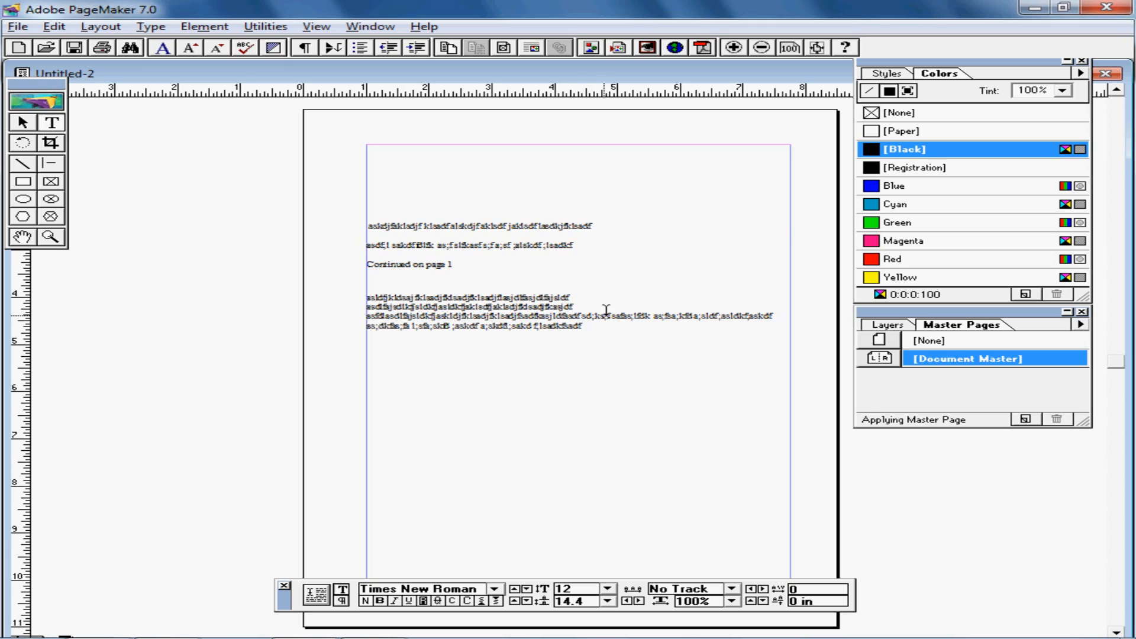
{"action": "left_click", "coordinate": [605, 328]}
{"action": "left_click", "coordinate": [54, 27]}
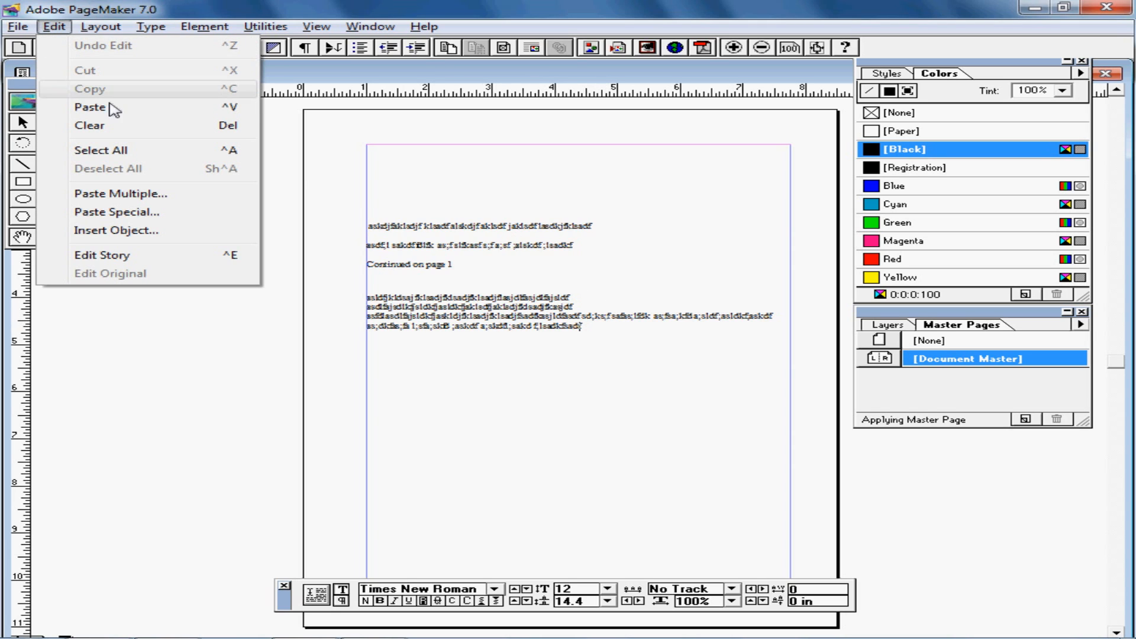
{"action": "left_click", "coordinate": [113, 107]}
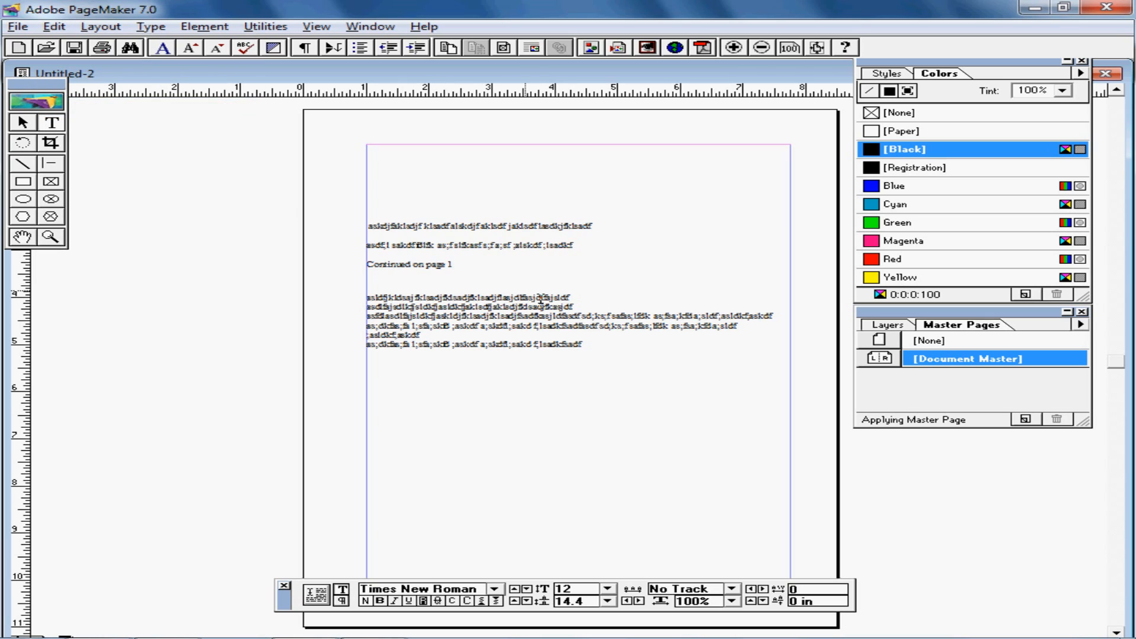
Step: Select all the text of the story below the continuation line and clear it without cutting it to the clipboard
{"action": "left_click_drag", "start_coordinate": [580, 345], "coordinate": [365, 295]}
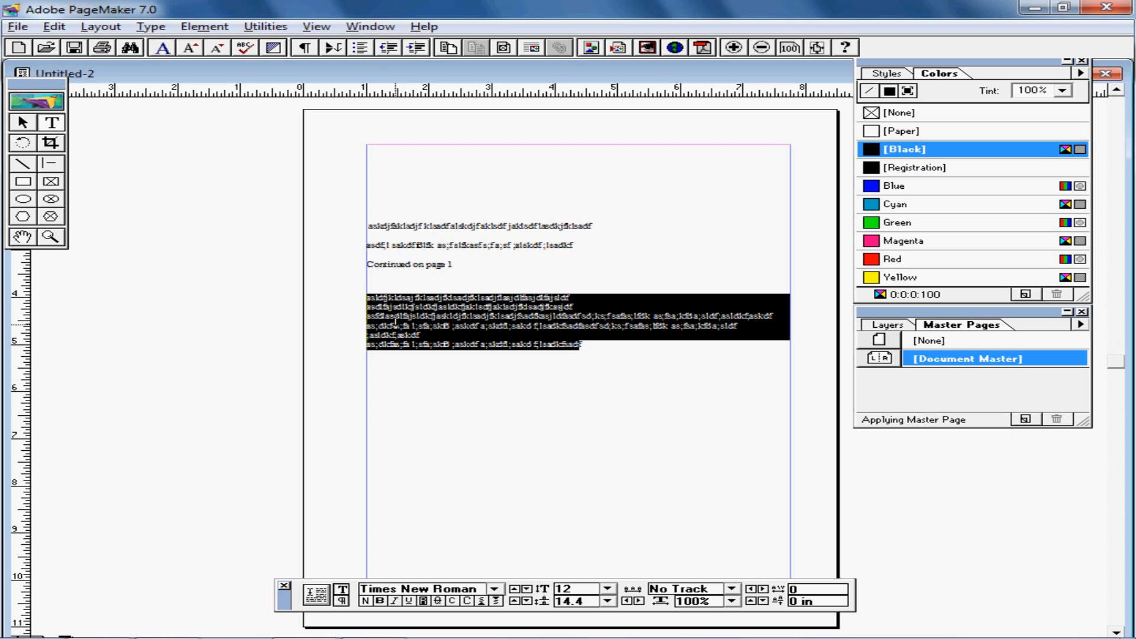
{"action": "left_click", "coordinate": [54, 26]}
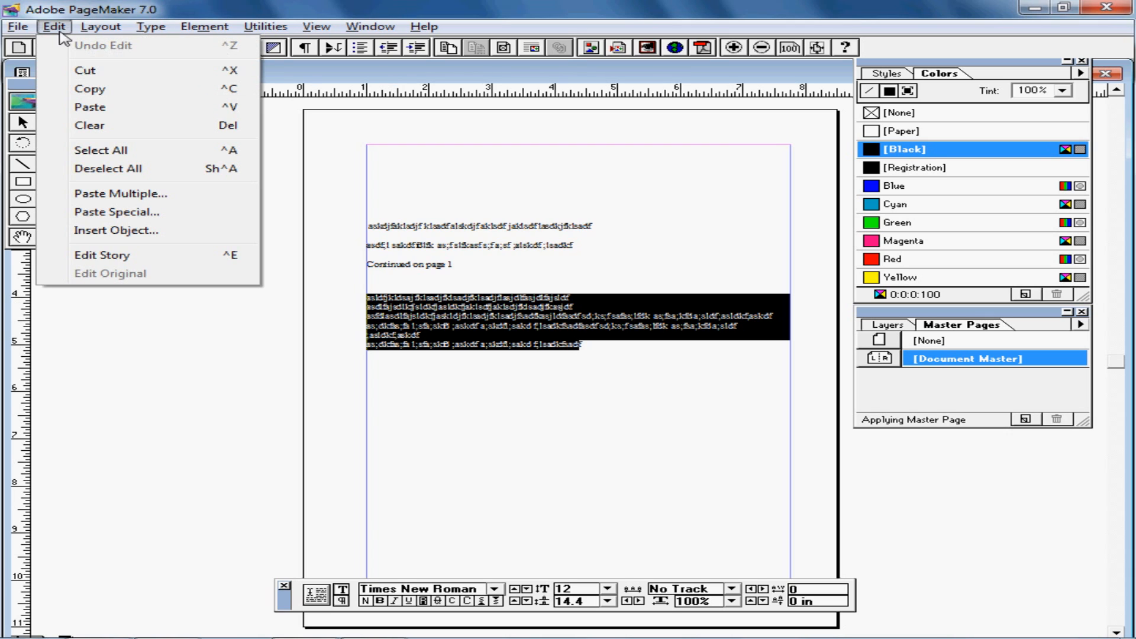
{"action": "left_click", "coordinate": [122, 127]}
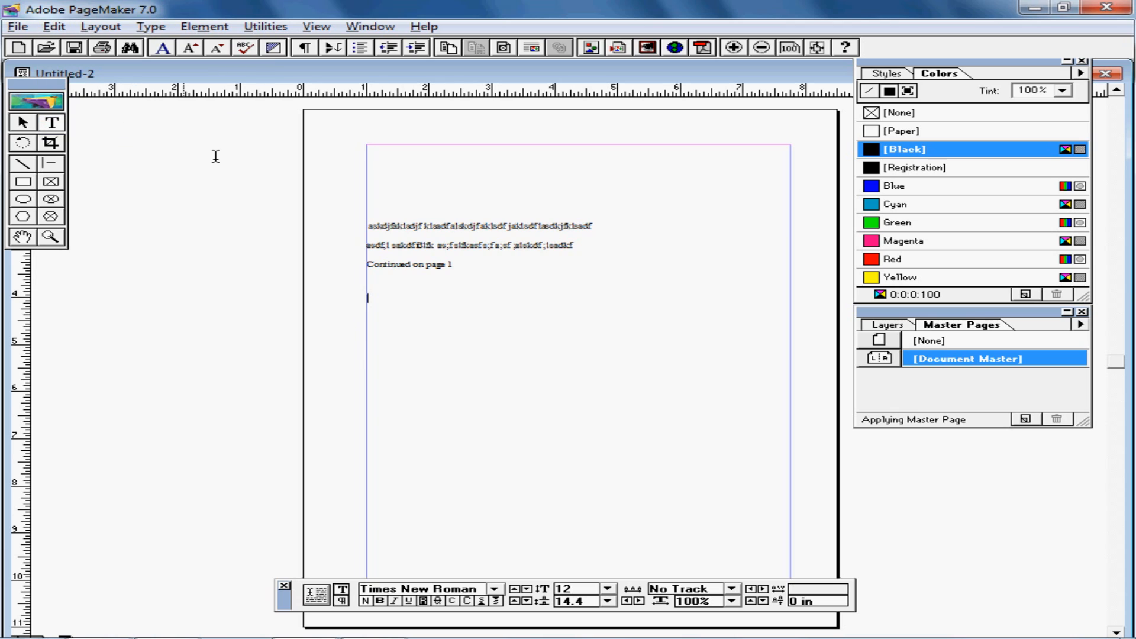